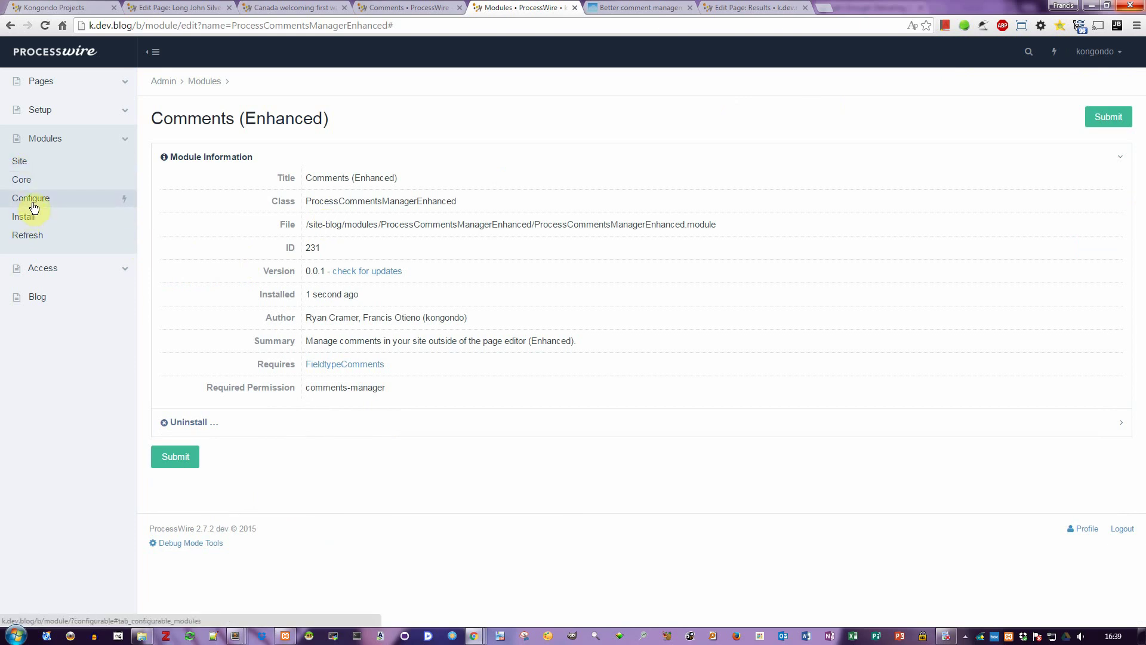
# Step: Open the Comments (Enhanced) manager and look through the list of all comments
pyautogui.click(39, 112)
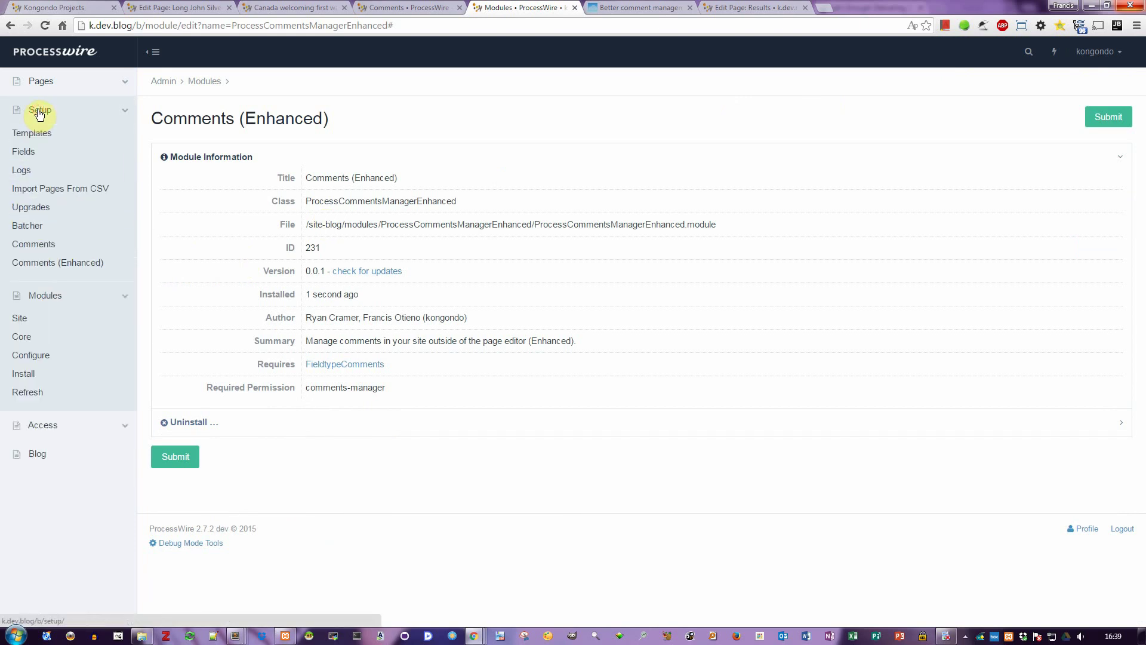
pyautogui.click(59, 266)
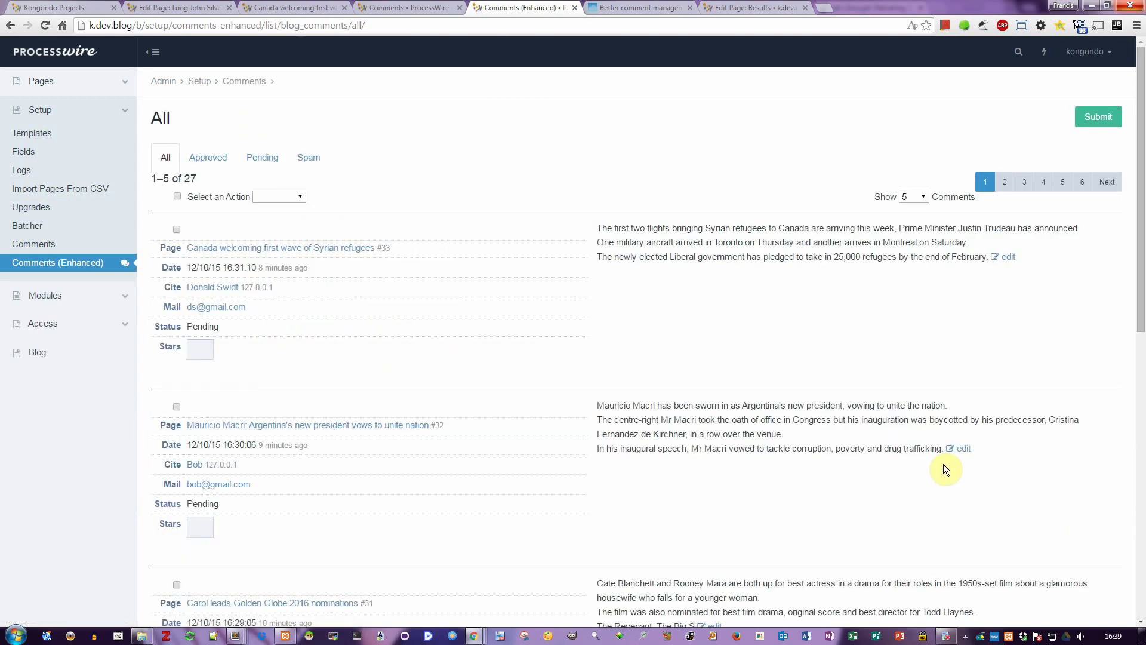
pyautogui.scroll(-10, 894, 387)
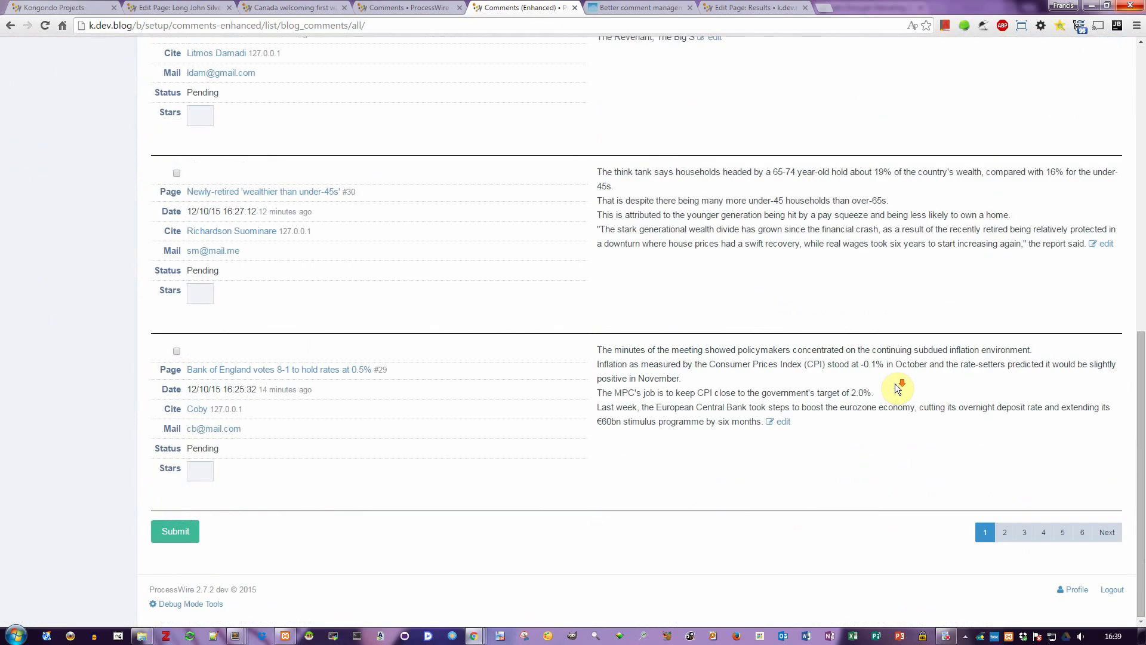
pyautogui.scroll(10, 895, 382)
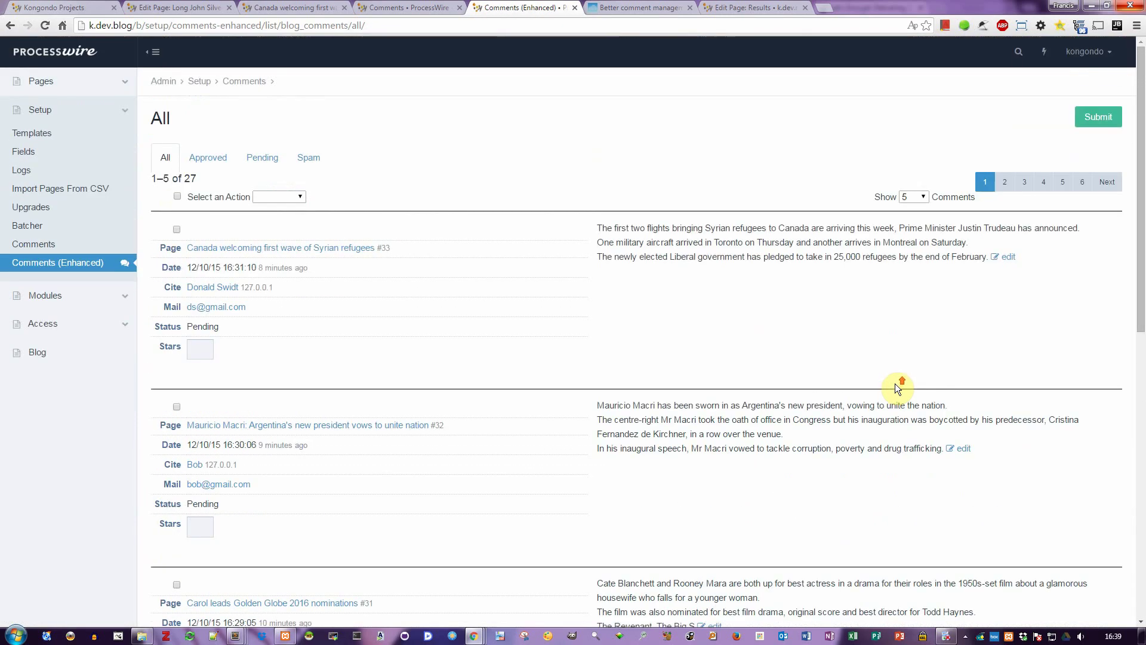
# Step: Set the comments list to show 15 comments per page and look through the longer list
pyautogui.click(923, 196)
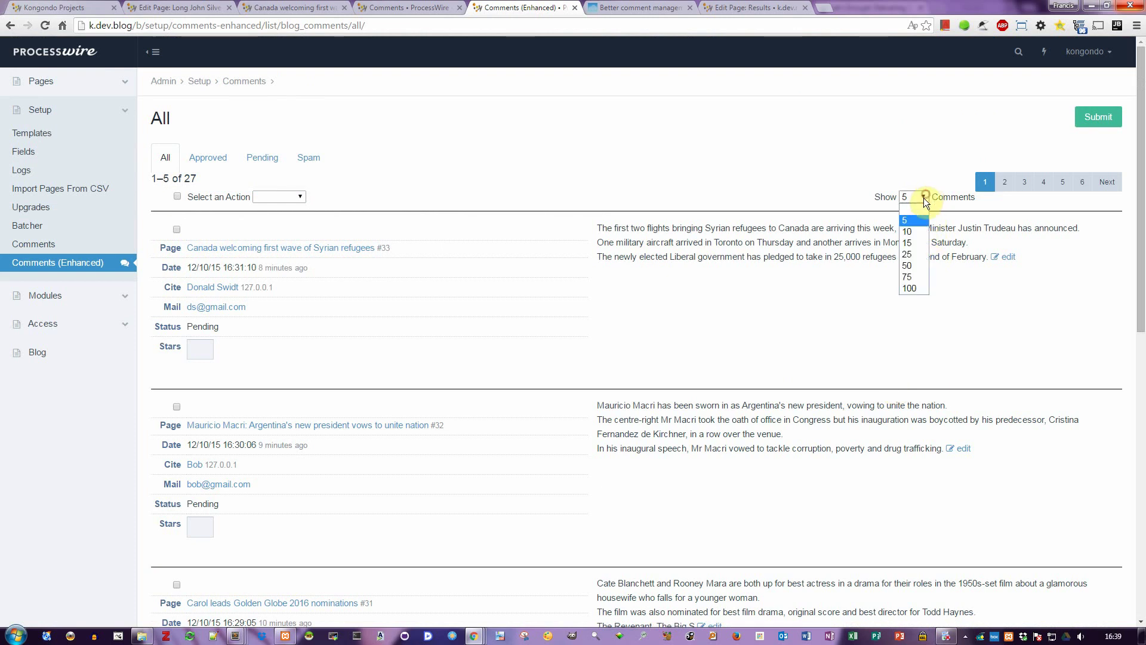
pyautogui.click(916, 240)
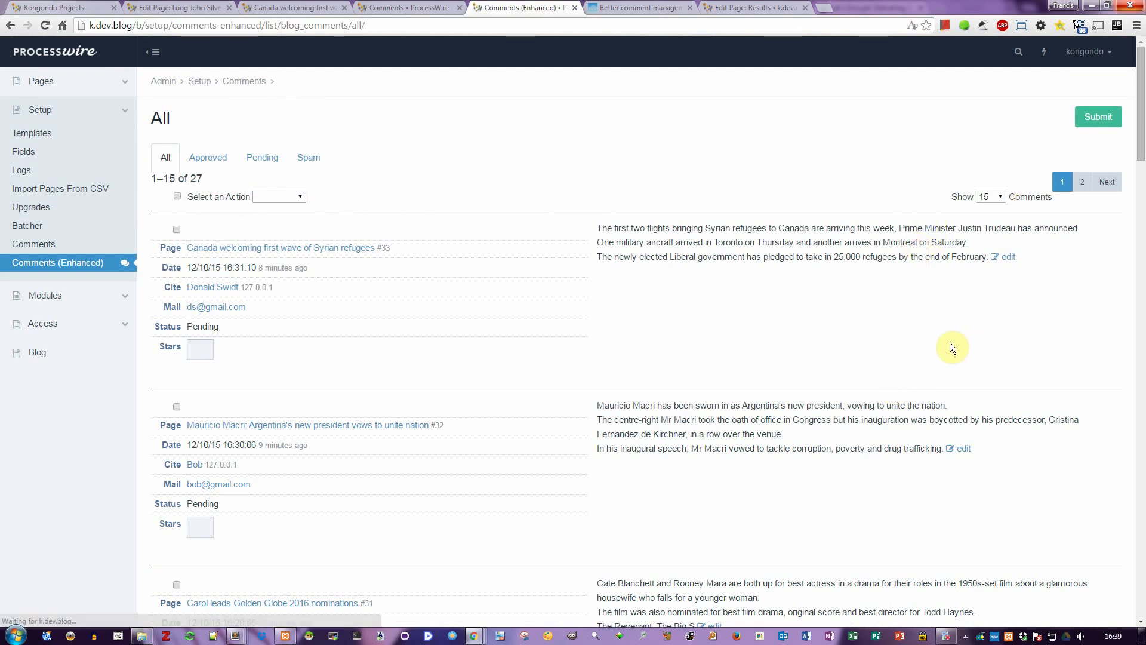
pyautogui.scroll(-7, 933, 346)
pyautogui.scroll(-8, 931, 343)
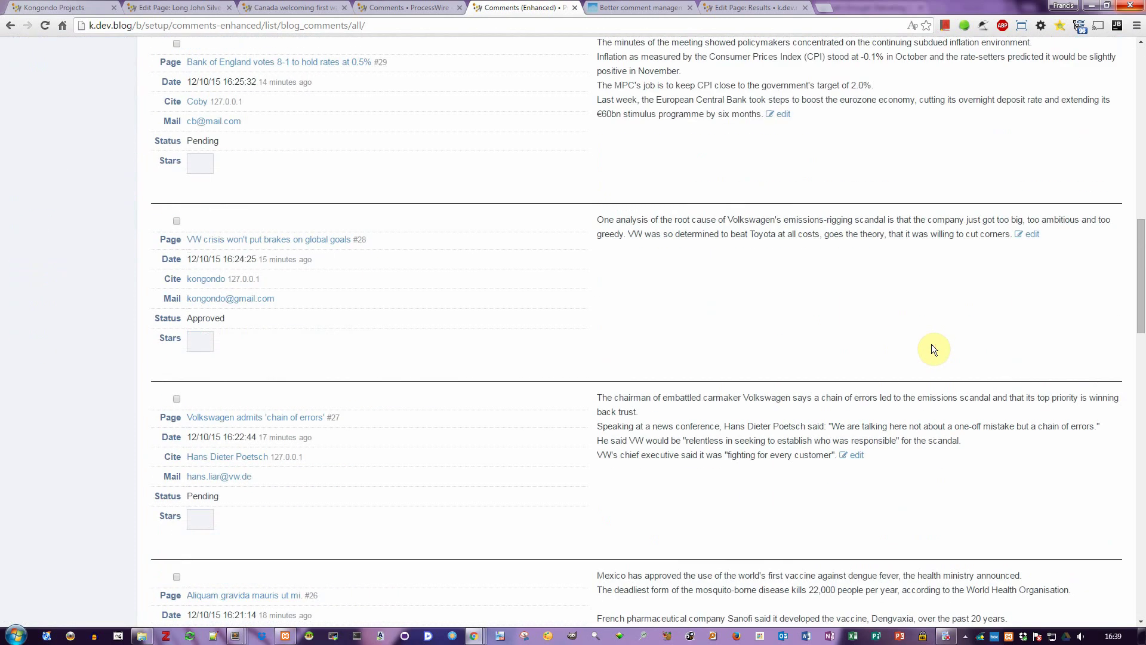
pyautogui.scroll(16, 935, 349)
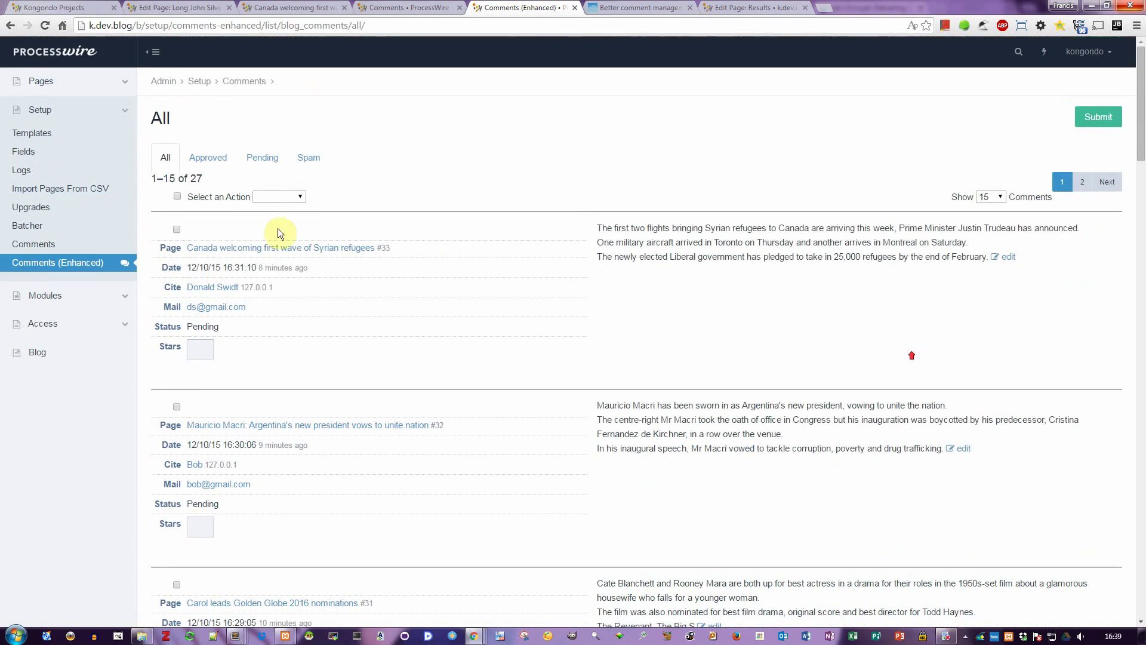
pyautogui.moveTo(209, 181); pyautogui.dragTo(145, 179)
pyautogui.click(288, 176)
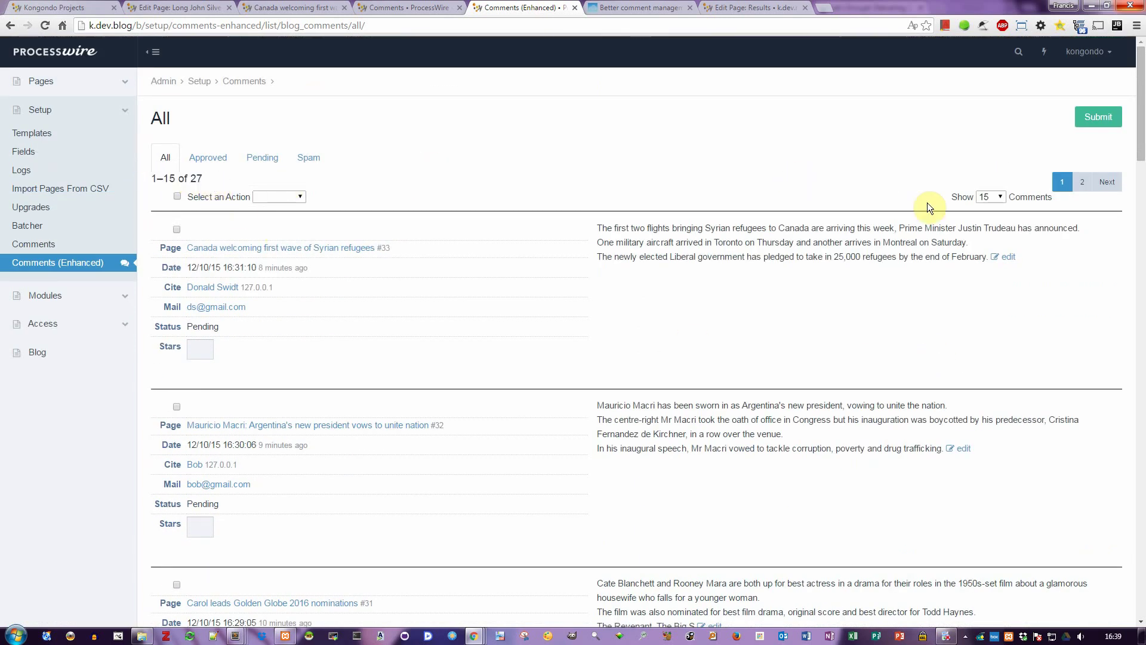
# Step: Show 100 comments per page to review the whole list, and reduce it to 10 per page
pyautogui.click(1000, 198)
pyautogui.click(989, 289)
pyautogui.scroll(-3, 995, 333)
pyautogui.scroll(-20, 998, 338)
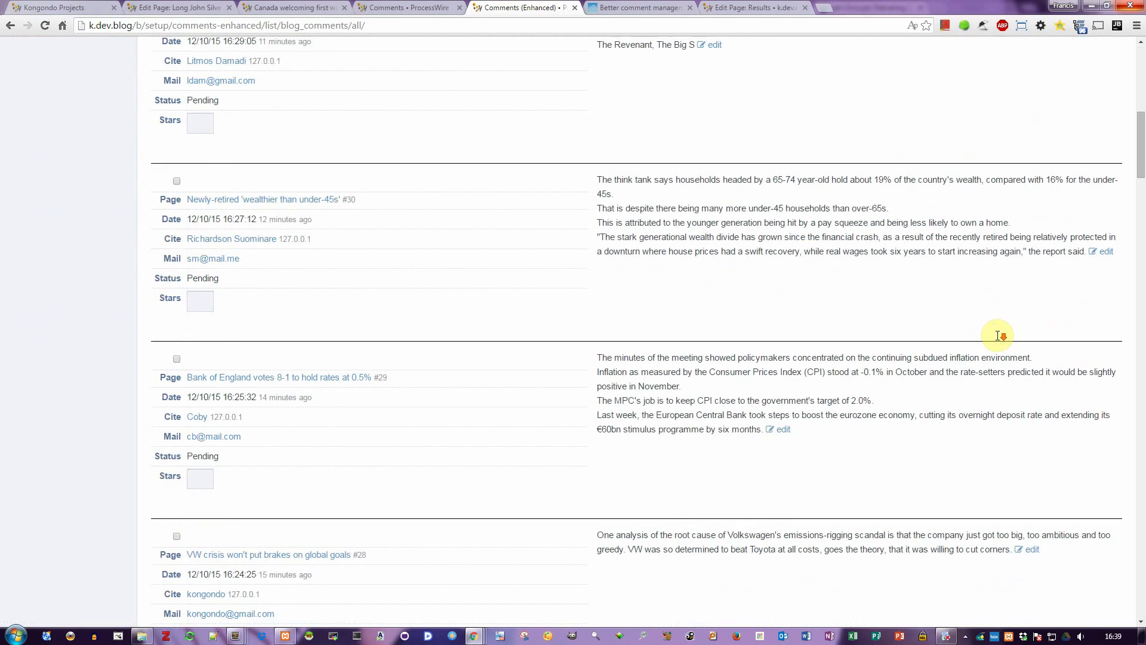
pyautogui.scroll(-20, 1003, 341)
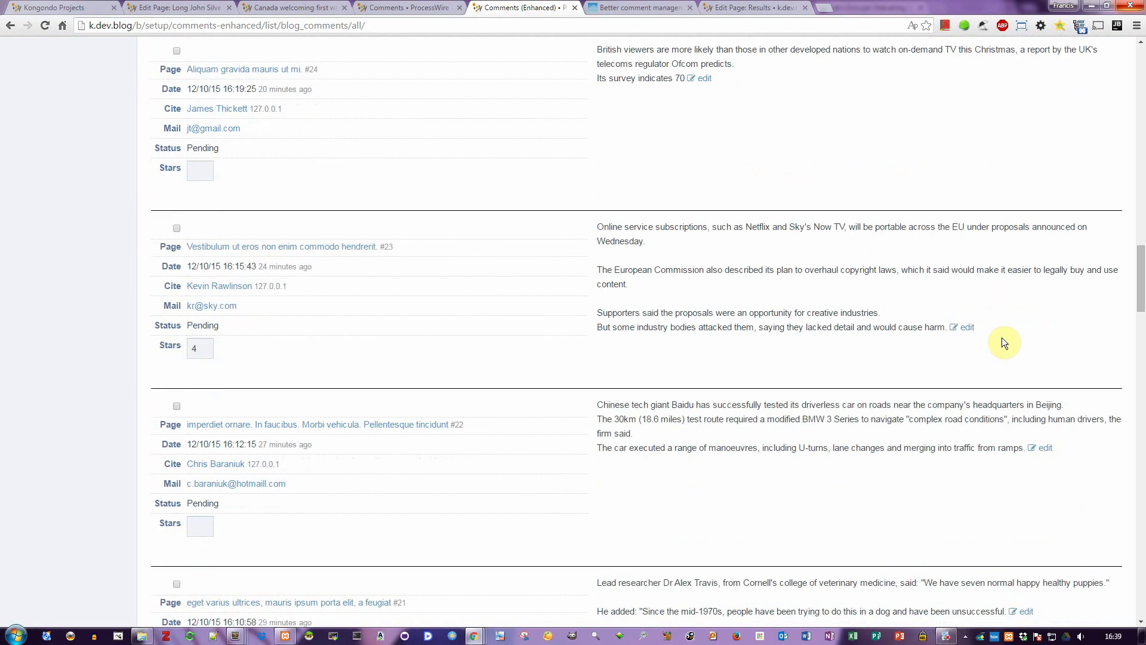
pyautogui.scroll(2, 1005, 344)
pyautogui.scroll(20, 1005, 343)
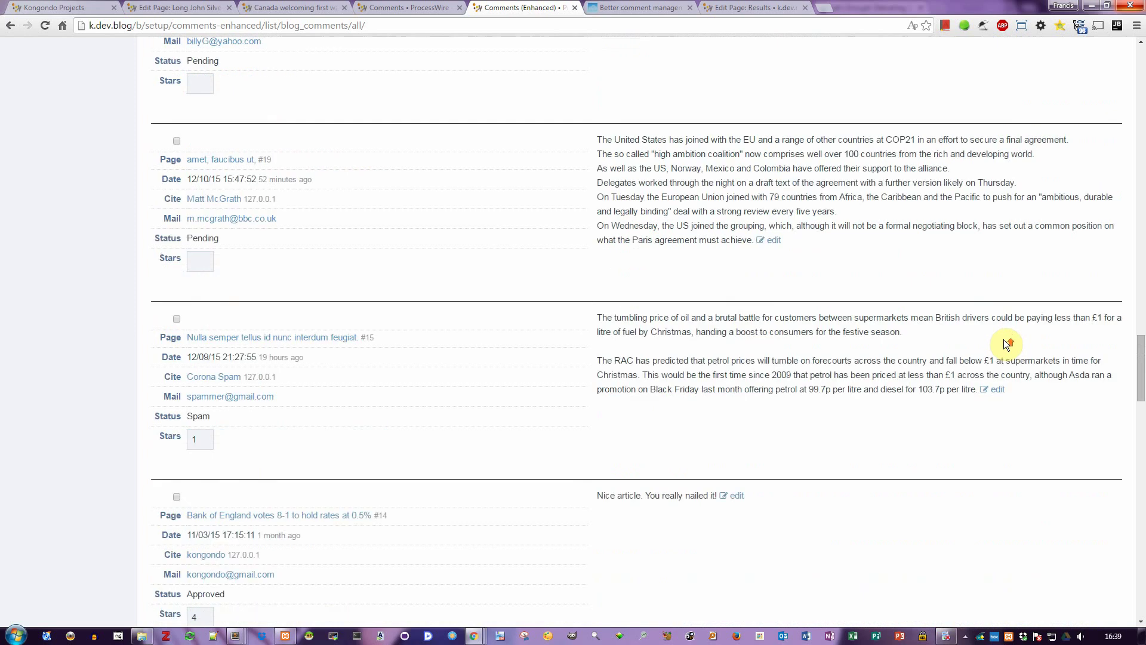
pyautogui.scroll(10, 1007, 339)
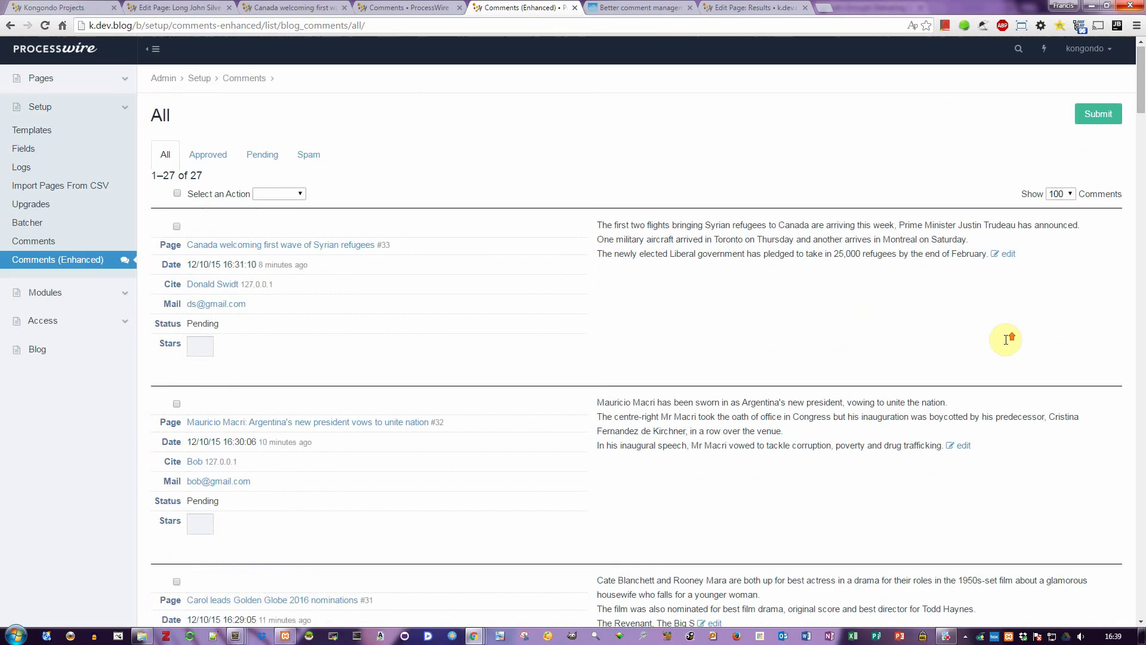
pyautogui.click(1073, 197)
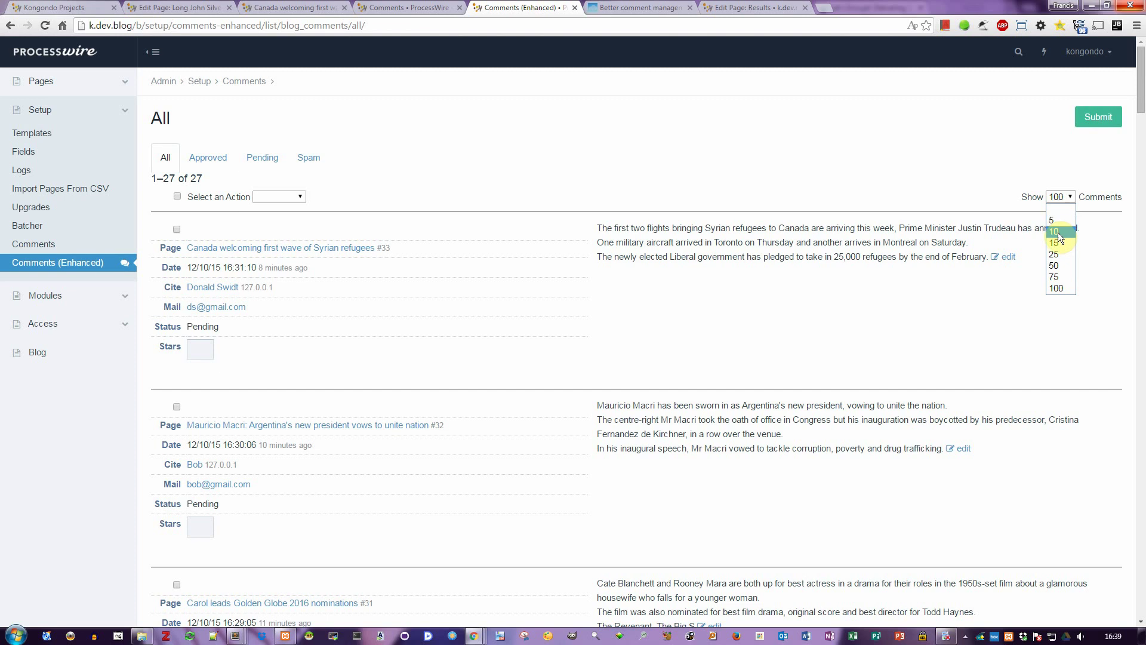
pyautogui.click(1058, 231)
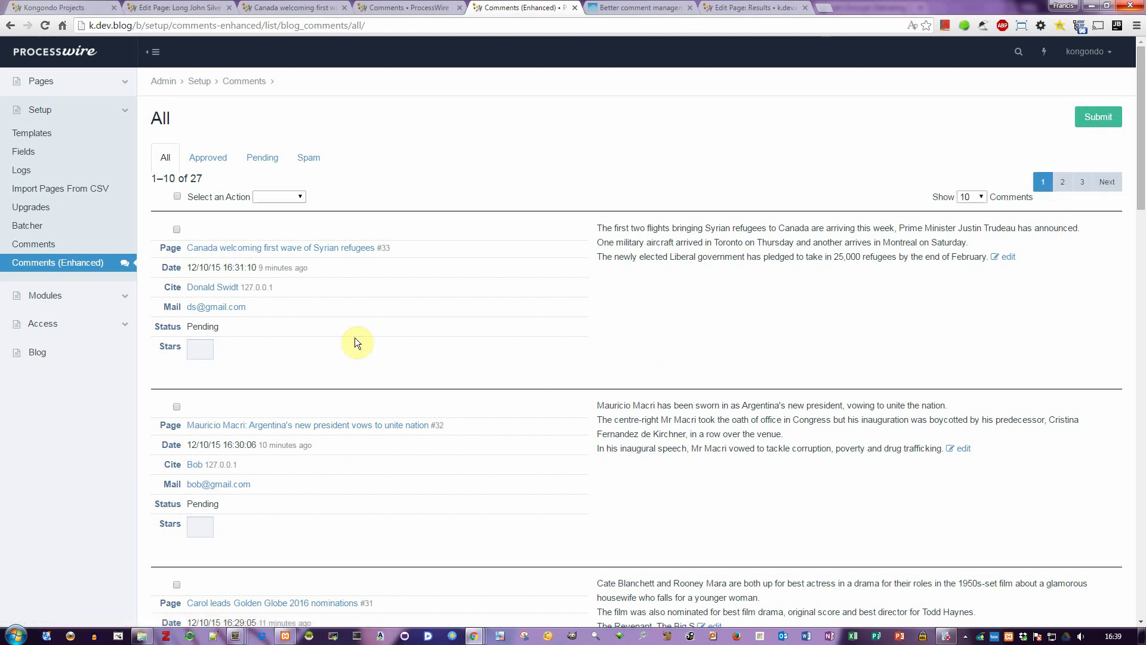
# Step: Try selecting the first and third comments individually, and toggle the selection of all comments on the page on and off
pyautogui.click(176, 230)
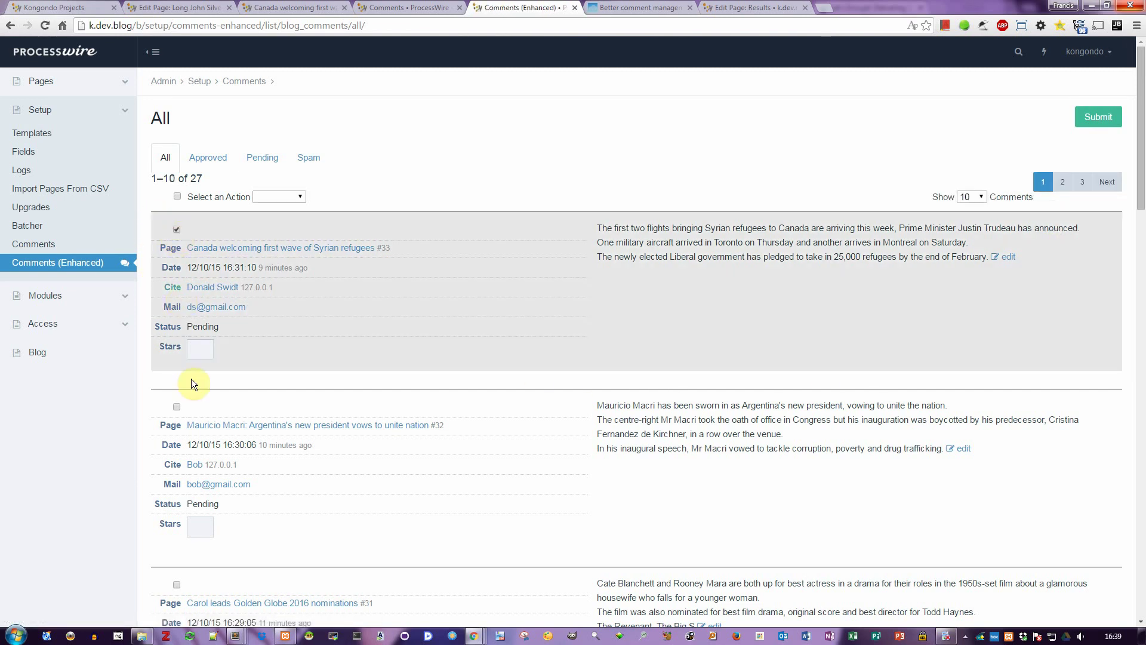
pyautogui.scroll(-3, 213, 426)
pyautogui.scroll(-2, 214, 426)
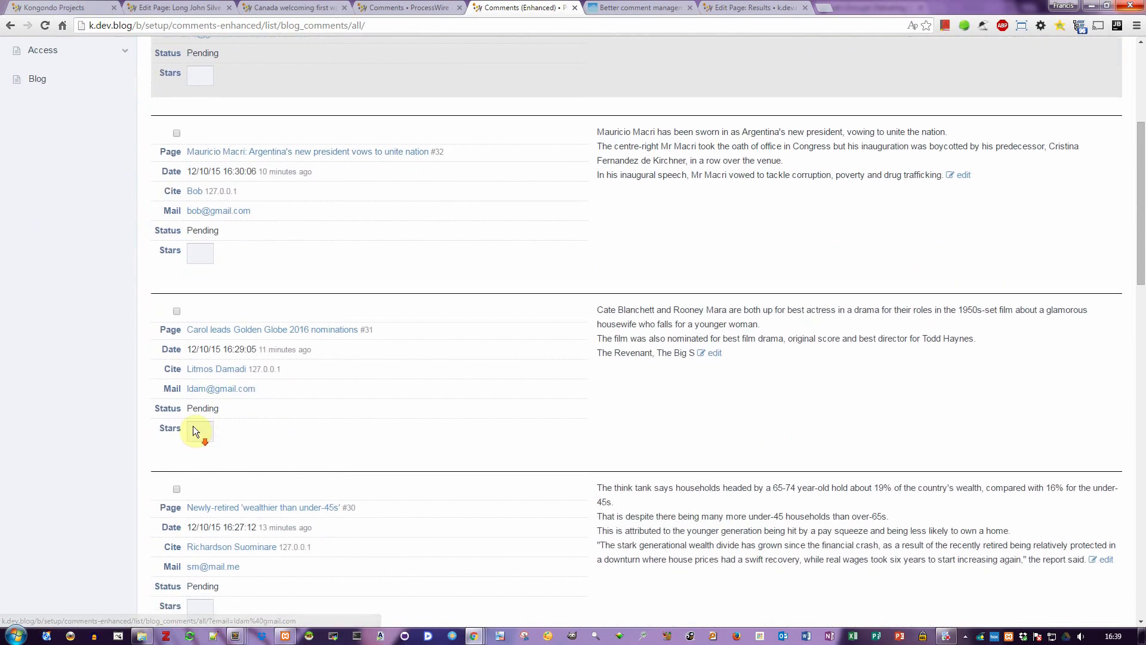
pyautogui.click(178, 309)
pyautogui.scroll(5, 183, 317)
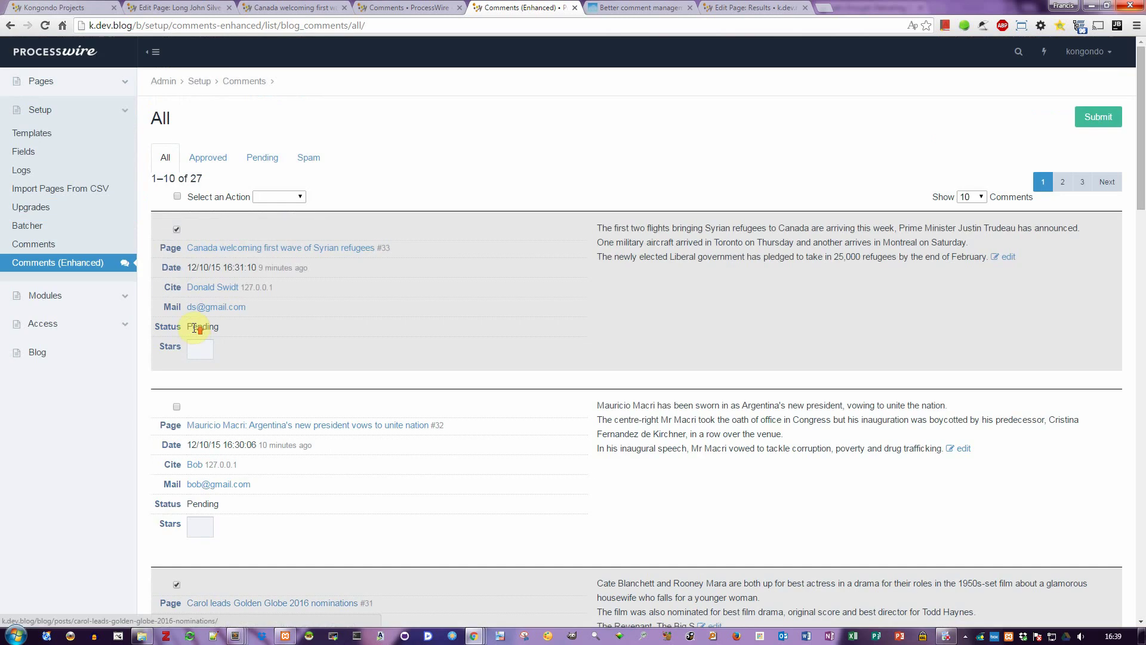
pyautogui.click(178, 197)
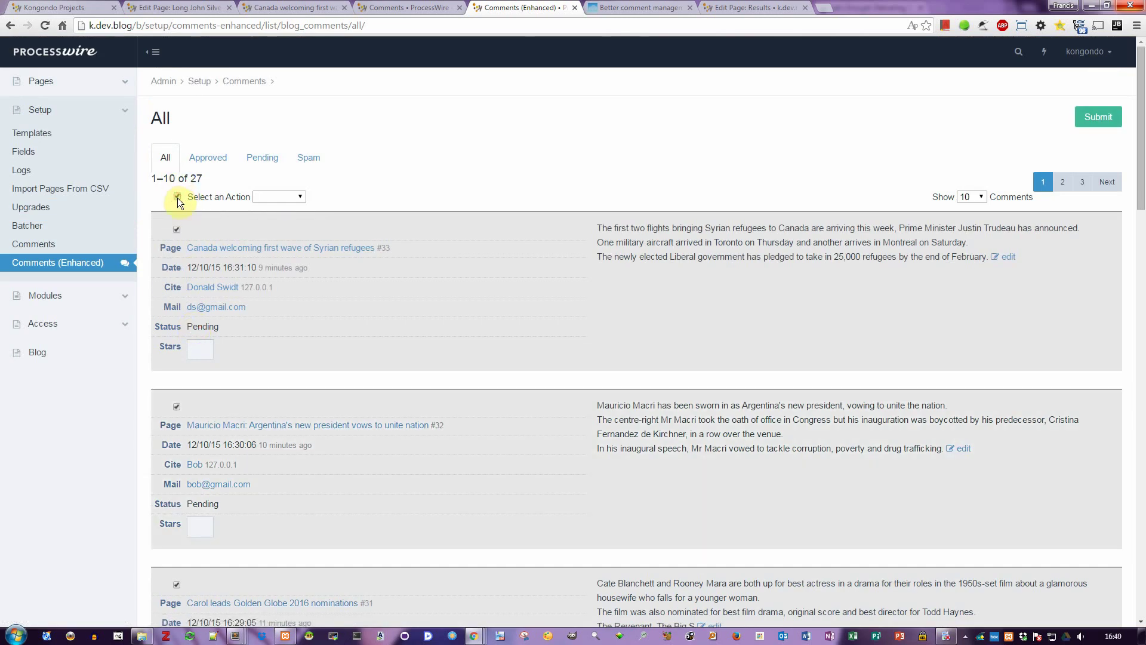
pyautogui.click(177, 197)
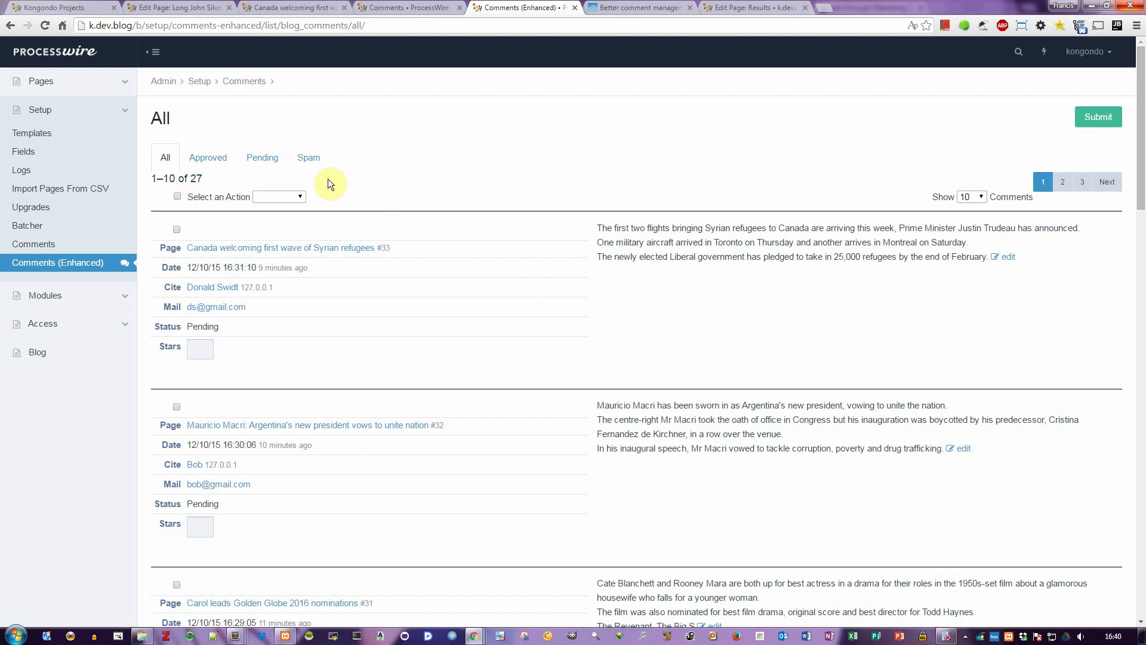
# Step: View the approved, pending and spam comments in turn
pyautogui.click(207, 157)
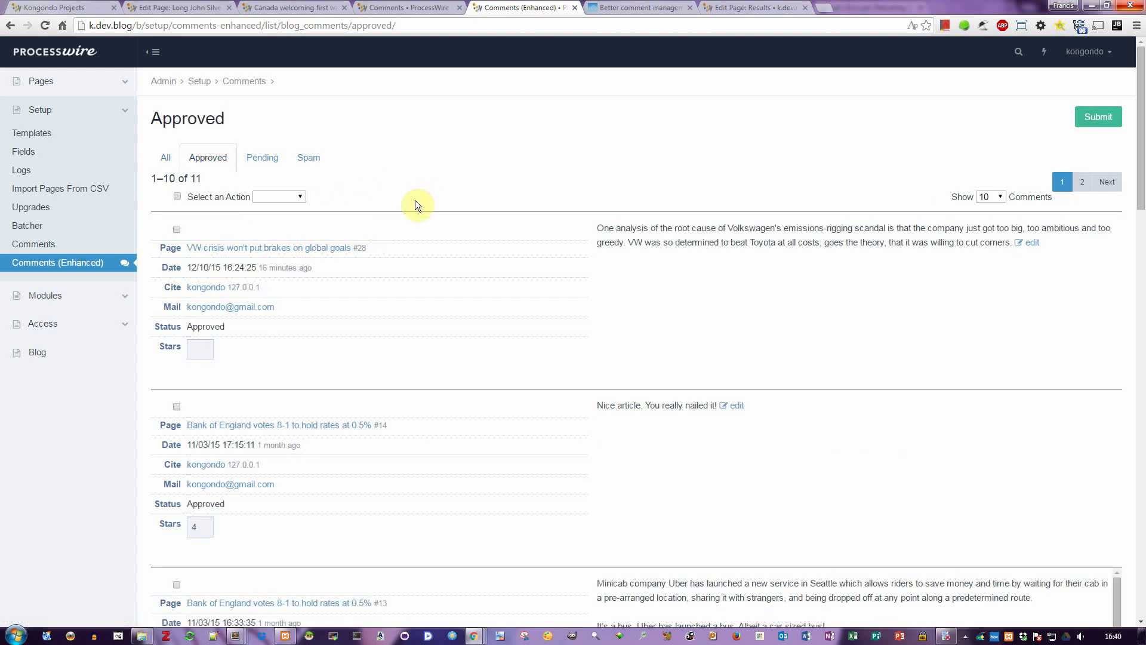
pyautogui.click(264, 160)
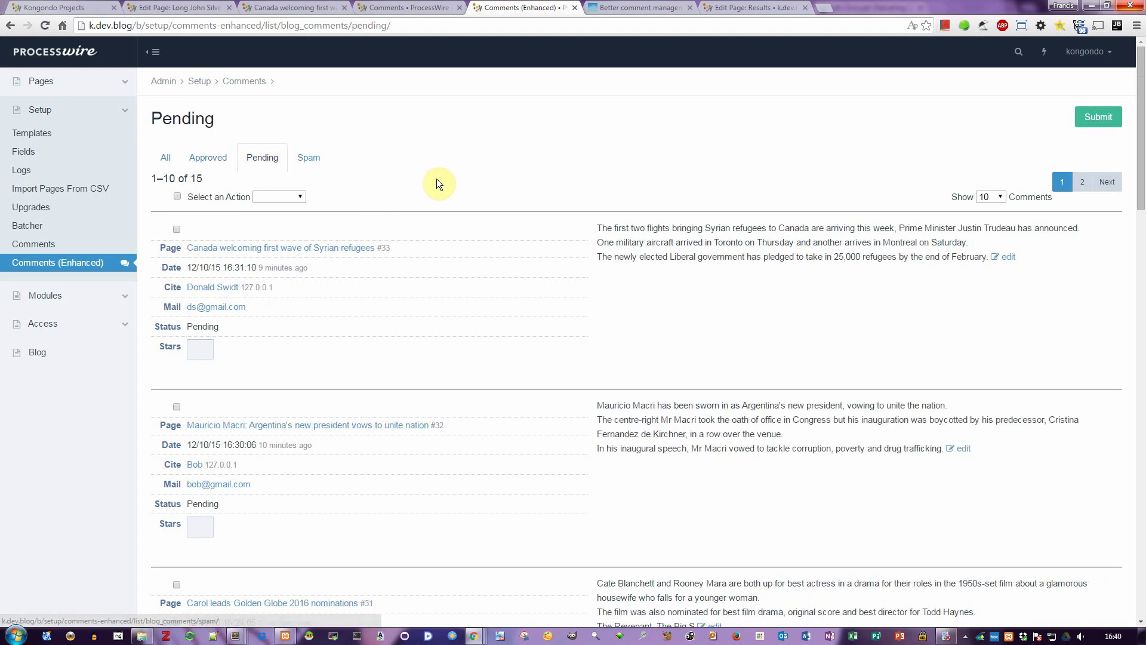
pyautogui.click(308, 158)
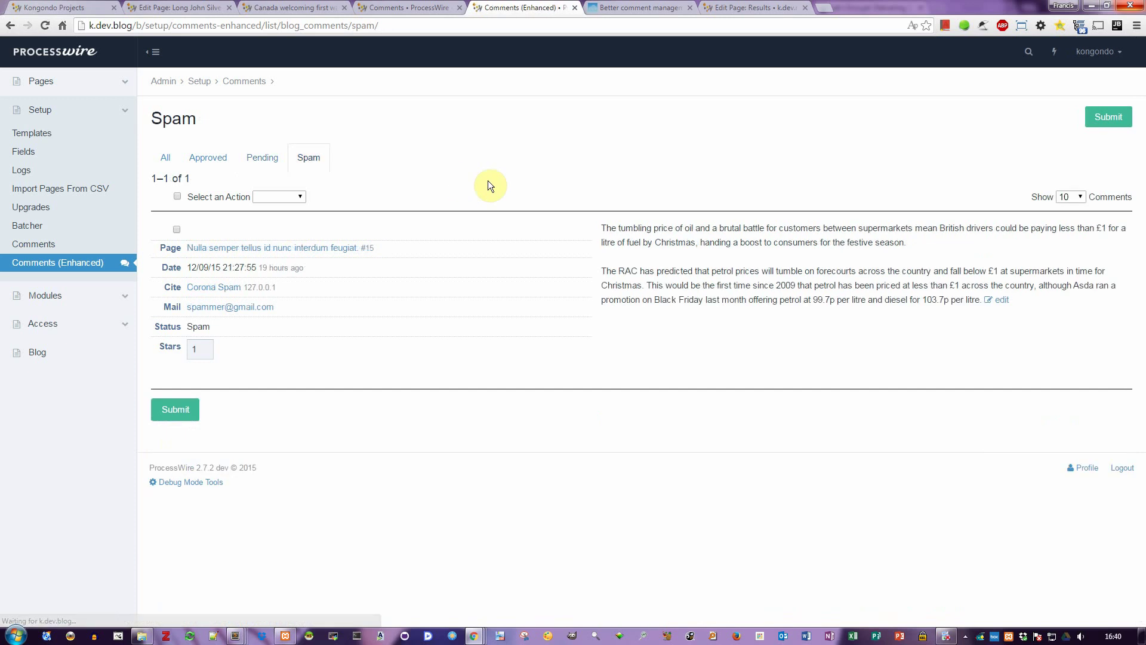
# Step: Switch to the original Comments manager and examine the Type options of the first comment
pyautogui.click(391, 8)
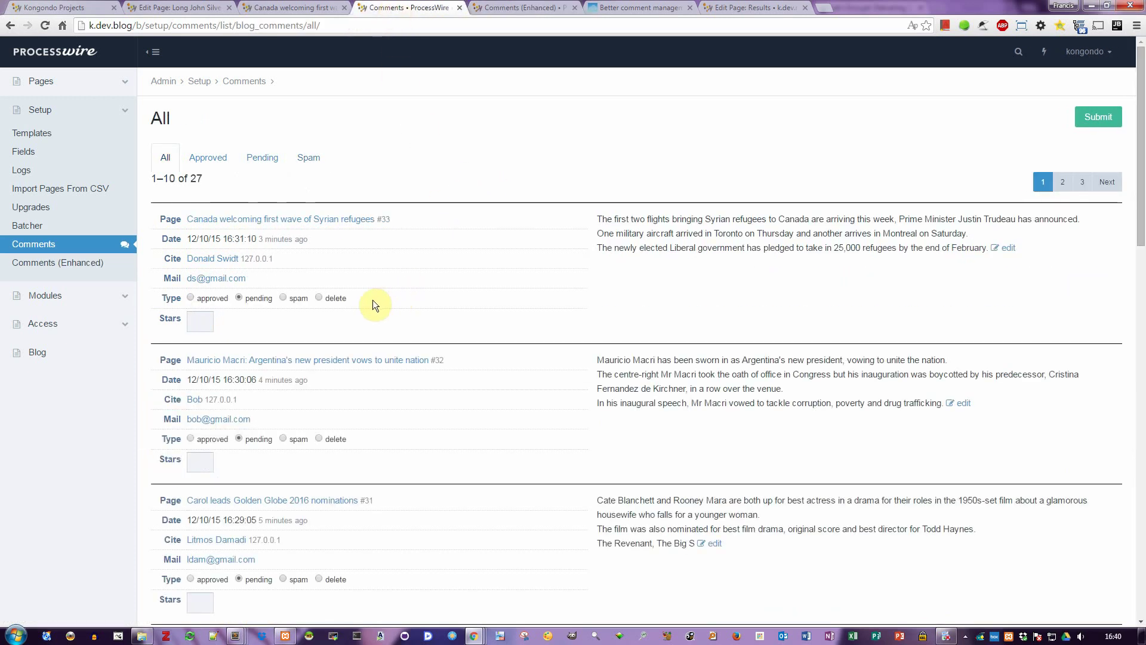
pyautogui.moveTo(375, 302); pyautogui.dragTo(259, 305)
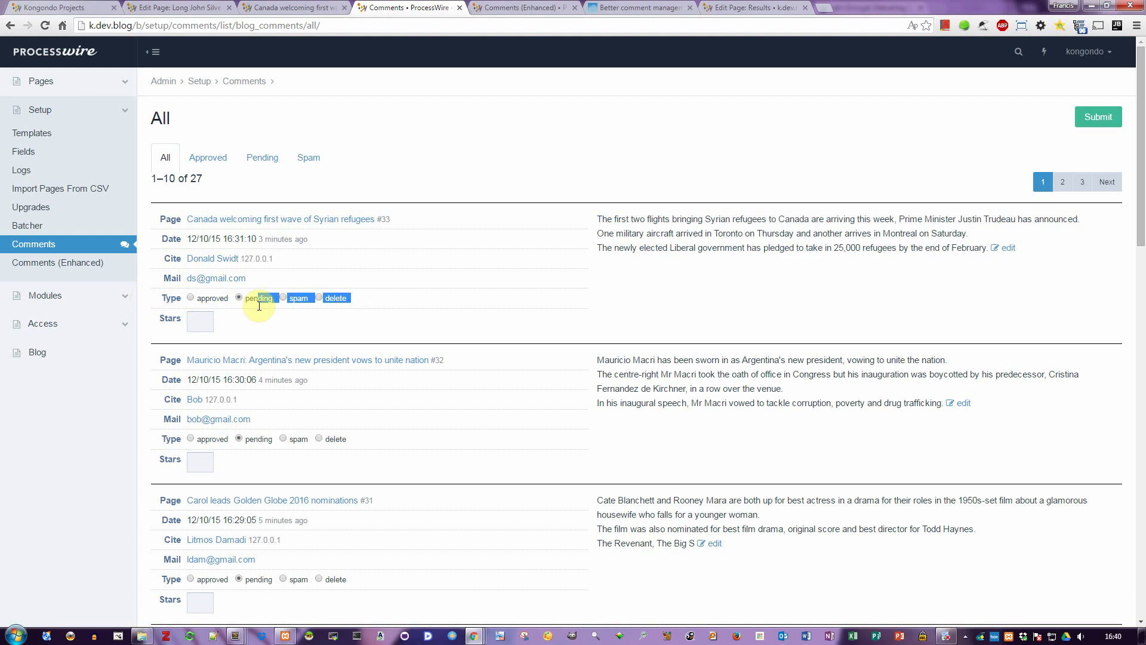
pyautogui.click(375, 138)
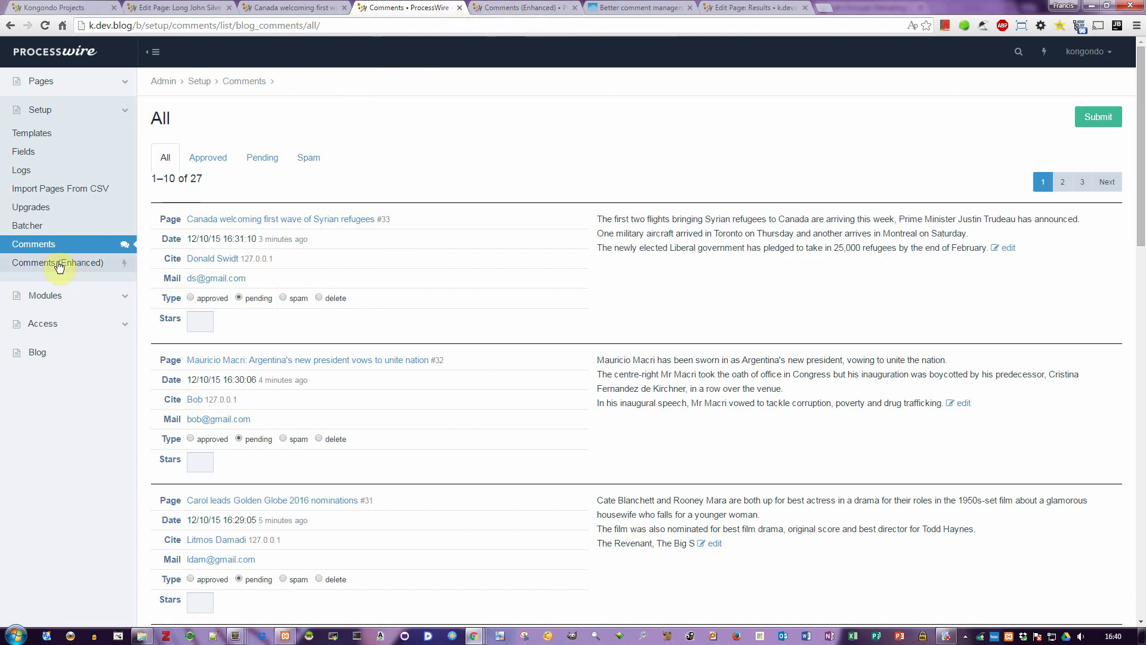
# Step: Return to the Comments (Enhanced) manager and examine the Status field of the spam comment
pyautogui.click(522, 7)
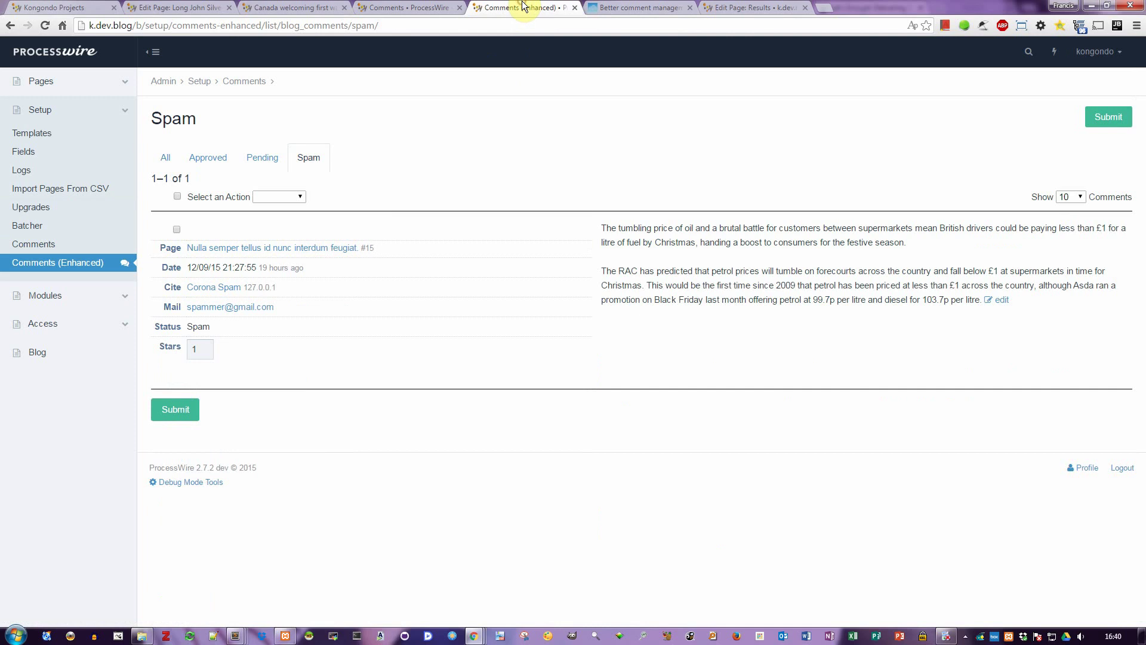
pyautogui.tripleClick(253, 330)
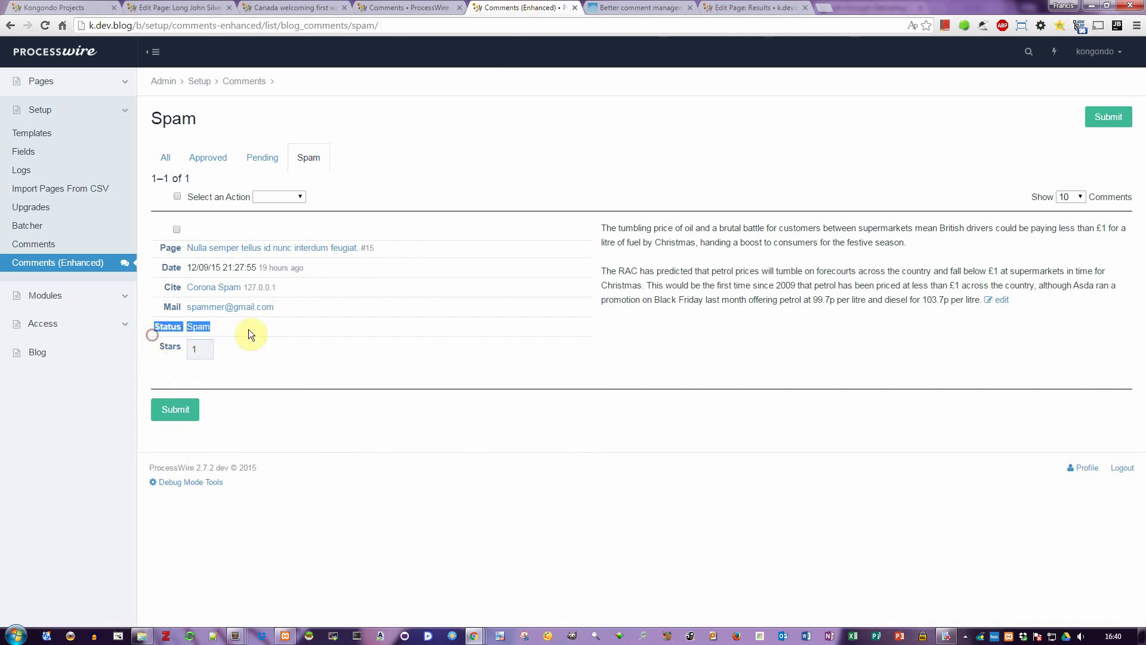
pyautogui.click(305, 332)
# Step: Display the pending comments and browse to their second page and back to the first
pyautogui.click(263, 157)
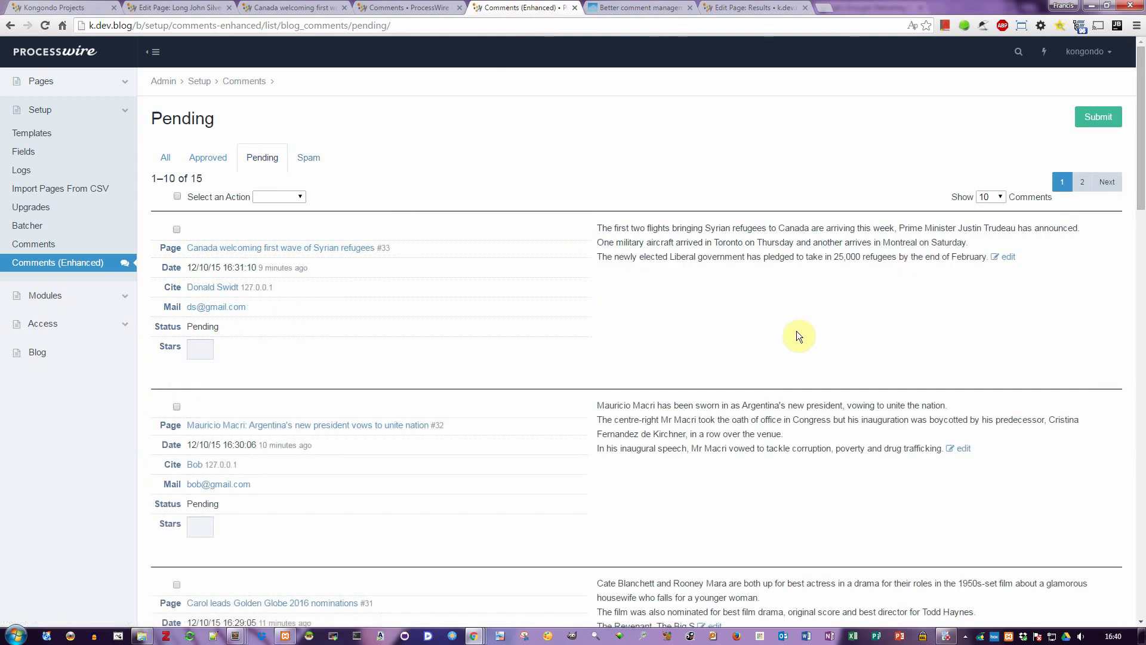
pyautogui.scroll(-9, 796, 331)
pyautogui.scroll(9, 834, 330)
pyautogui.click(1106, 181)
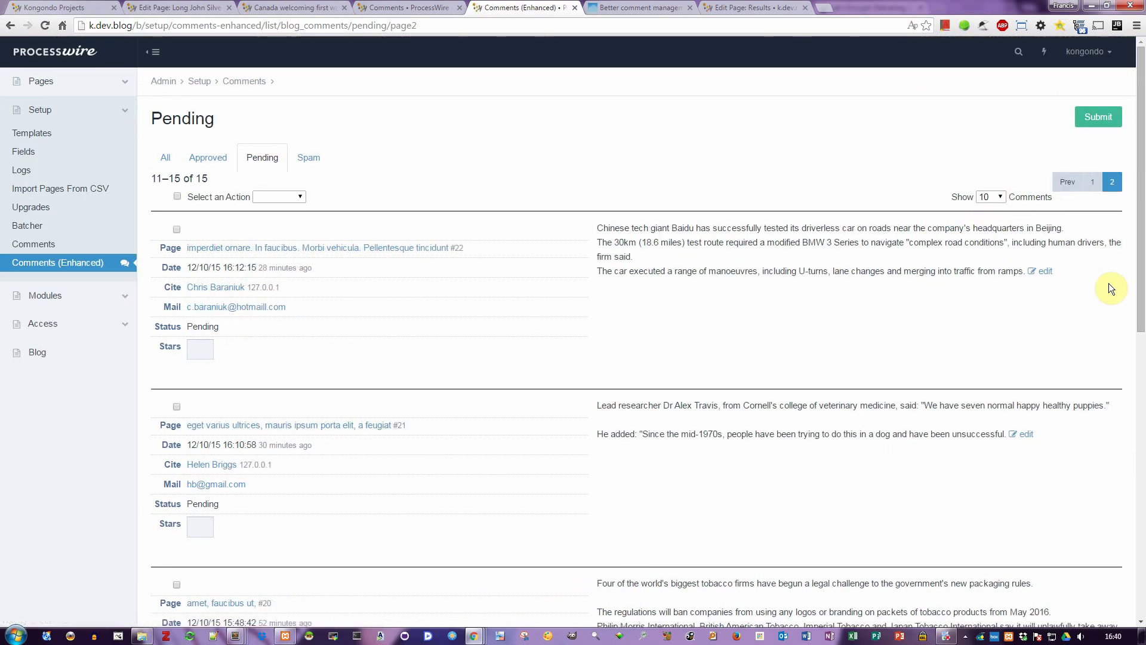
pyautogui.click(1066, 189)
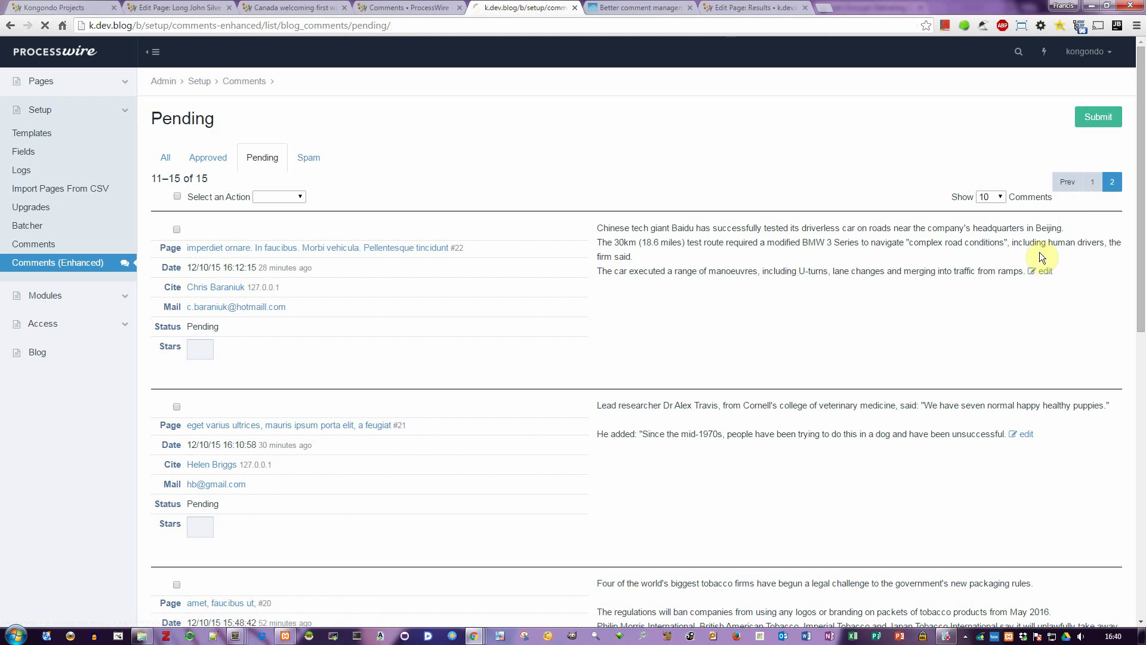
# Step: Set the pending list to show 5 comments per page
pyautogui.click(998, 198)
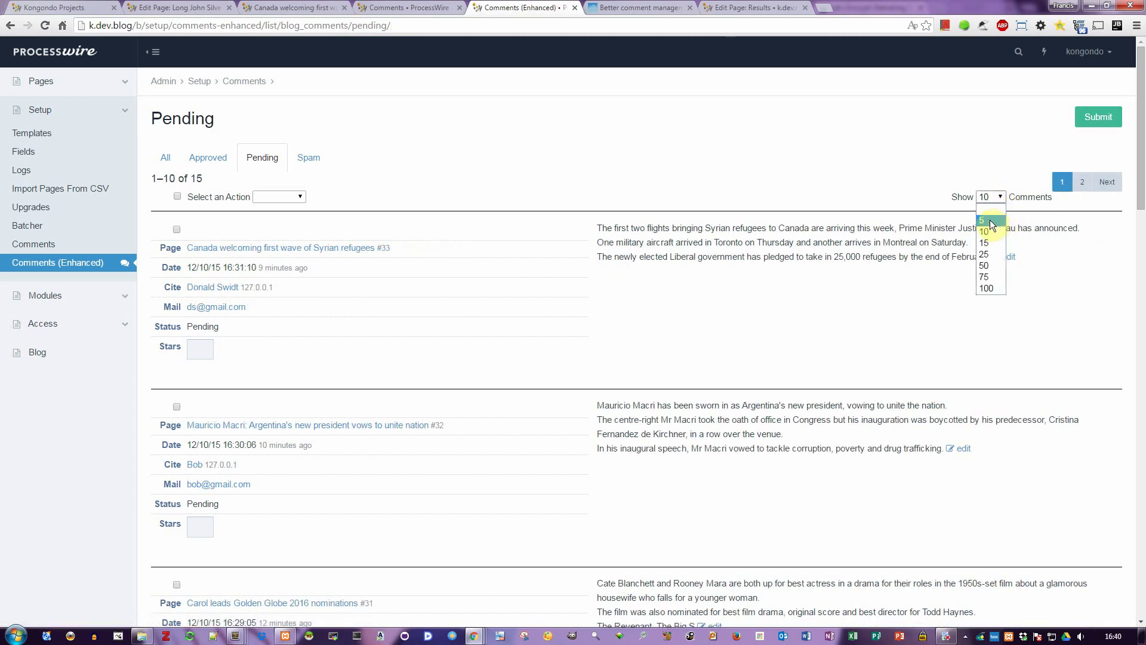
pyautogui.click(989, 221)
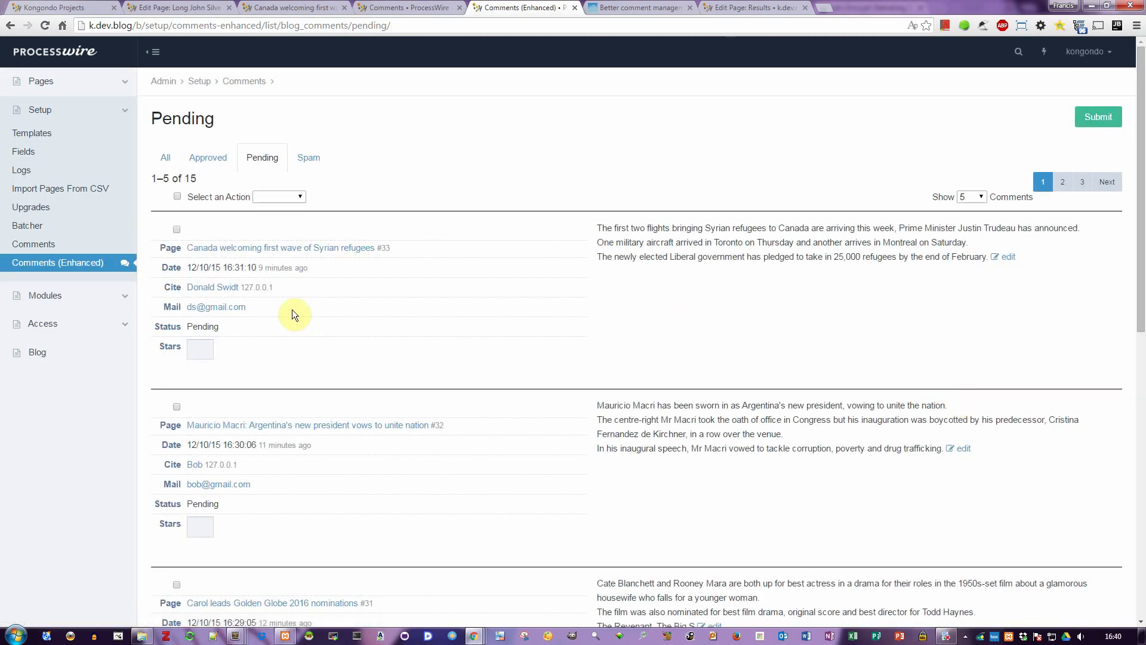
# Step: Select pending comments #33 and #31, and toggle the selection of comment #32 on and off
pyautogui.click(176, 229)
pyautogui.scroll(-2, 251, 411)
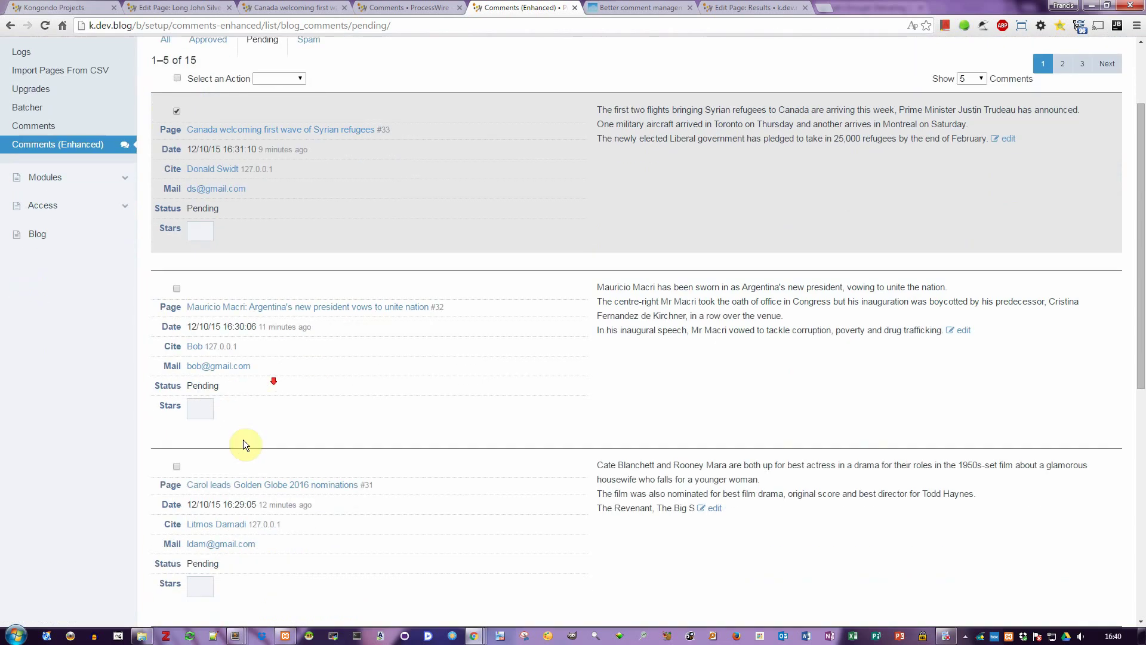
pyautogui.click(177, 454)
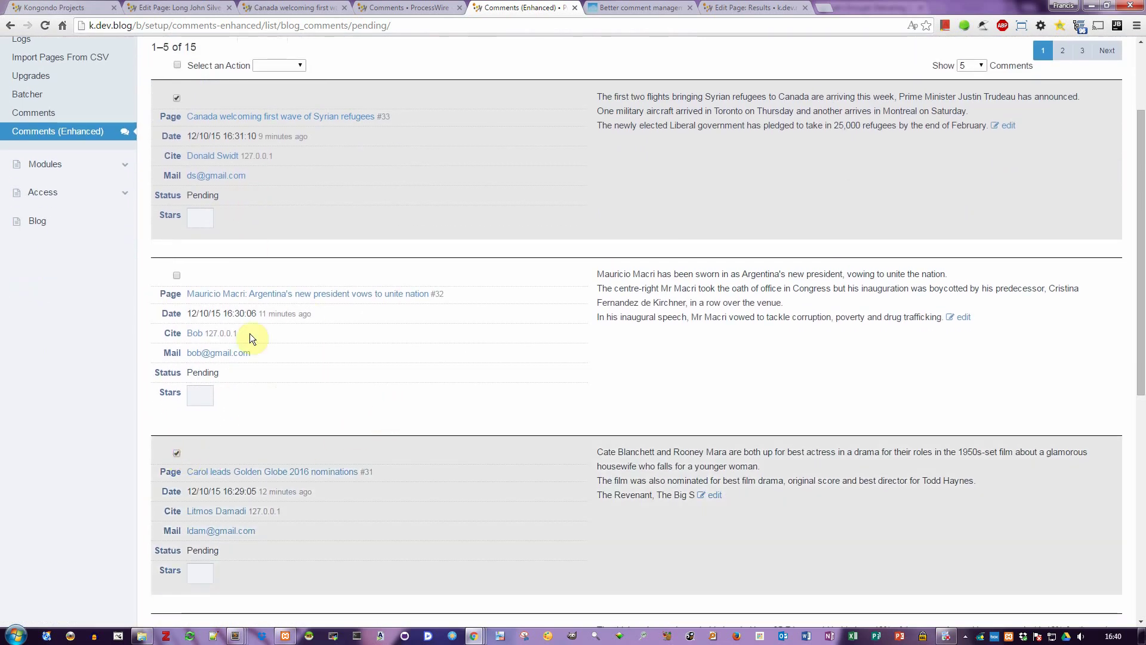
pyautogui.scroll(2, 483, 346)
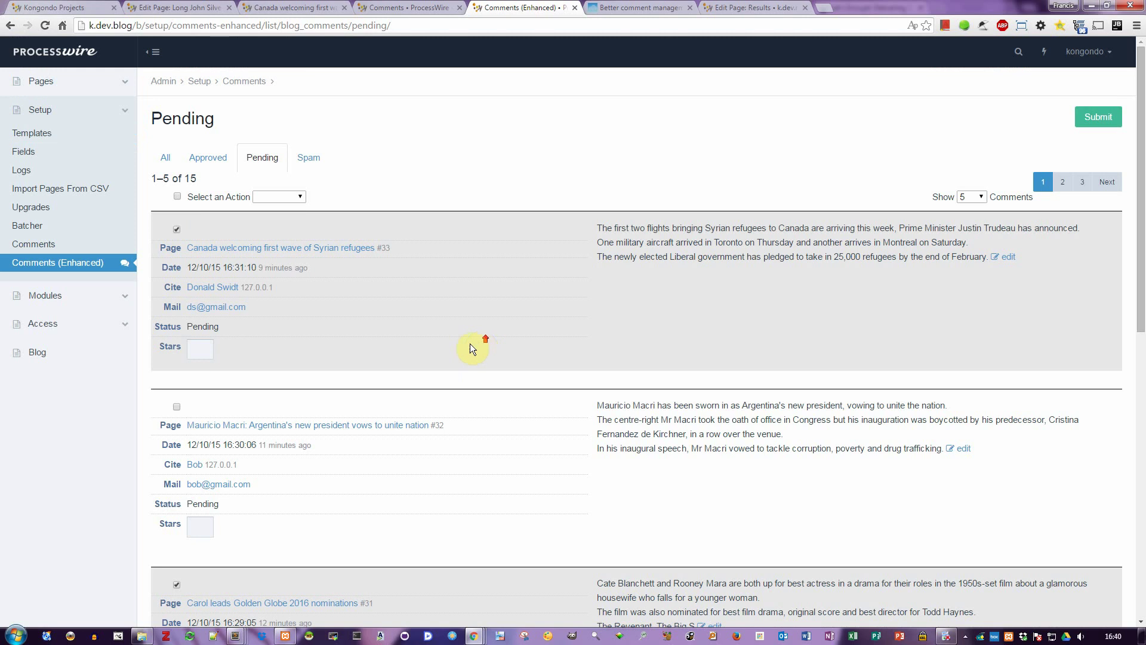
pyautogui.click(176, 407)
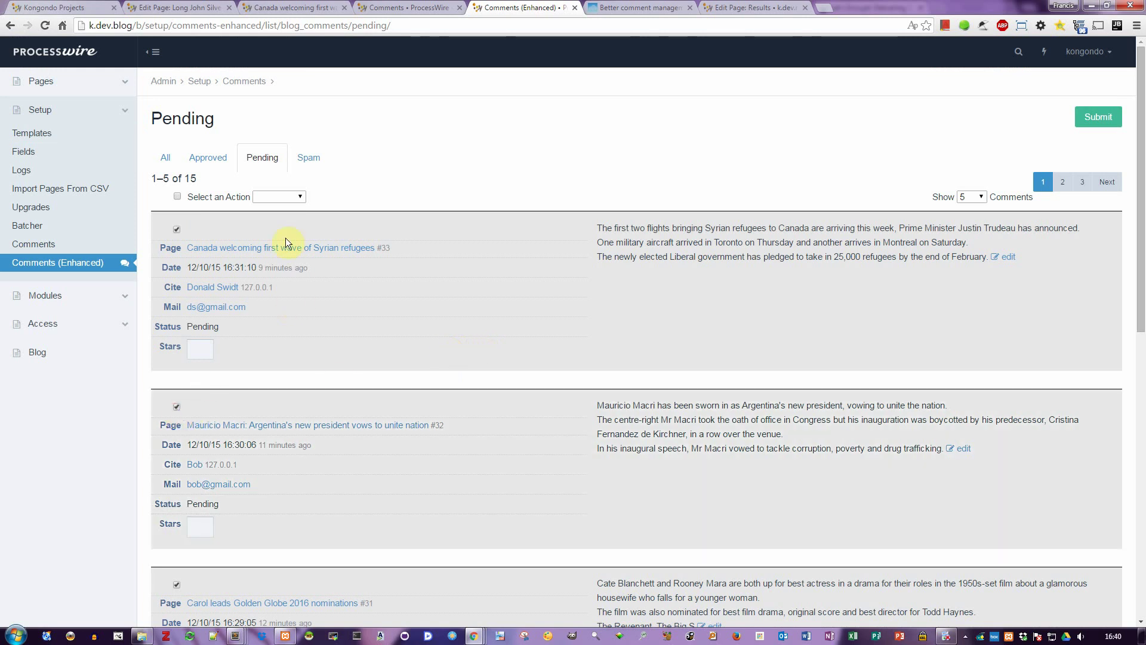
pyautogui.click(176, 407)
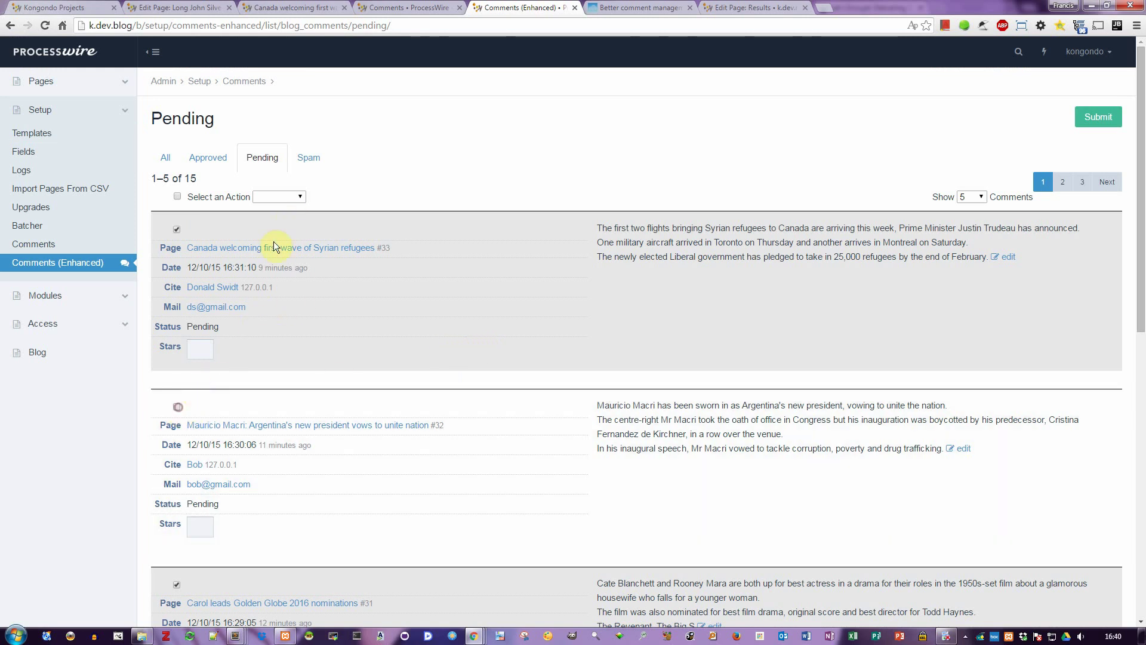
# Step: Choose Spam as the bulk action for the selected comments and reset the action to blank without submitting
pyautogui.click(298, 196)
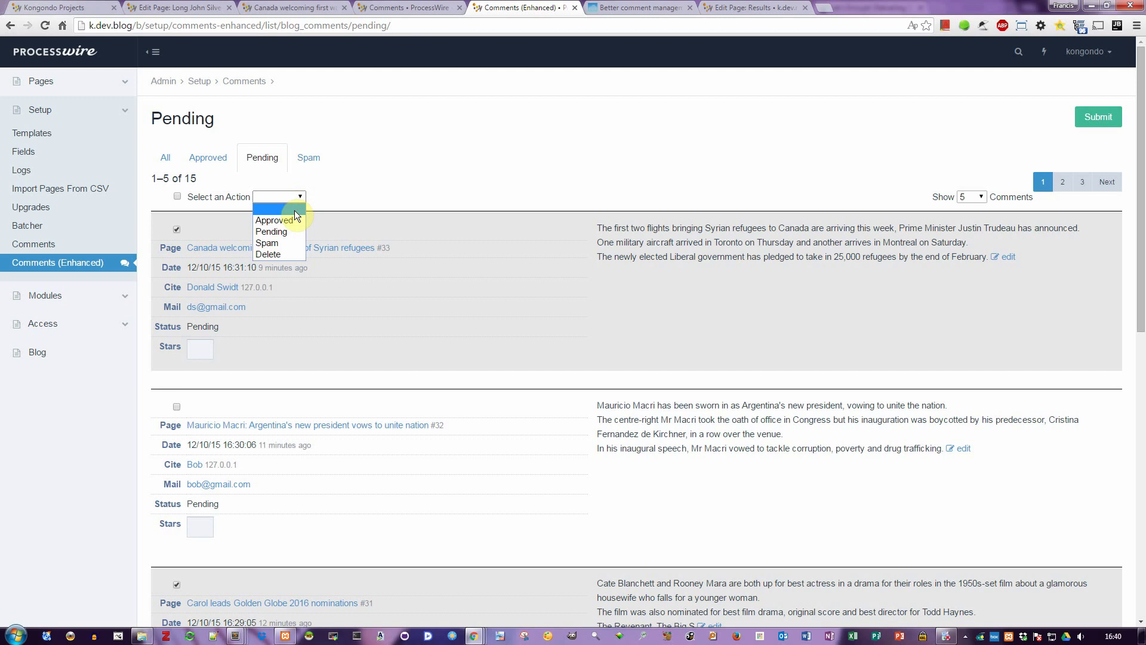
pyautogui.click(287, 245)
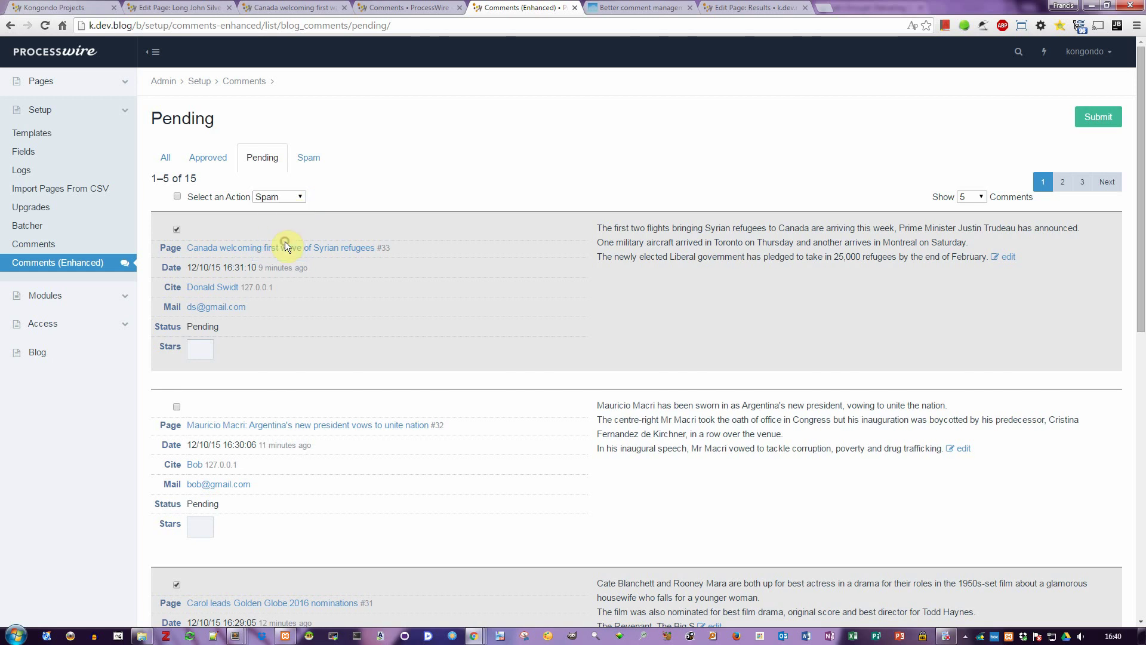
pyautogui.click(300, 196)
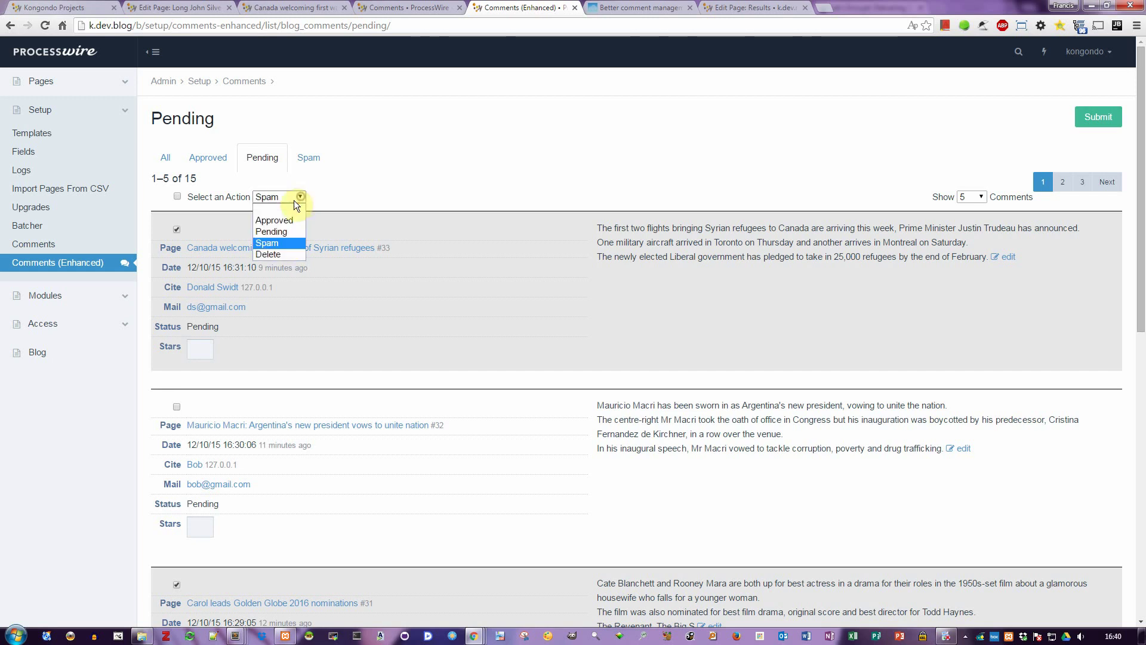
pyautogui.click(281, 206)
# Step: View the spam comments and return to the pending comments
pyautogui.click(309, 158)
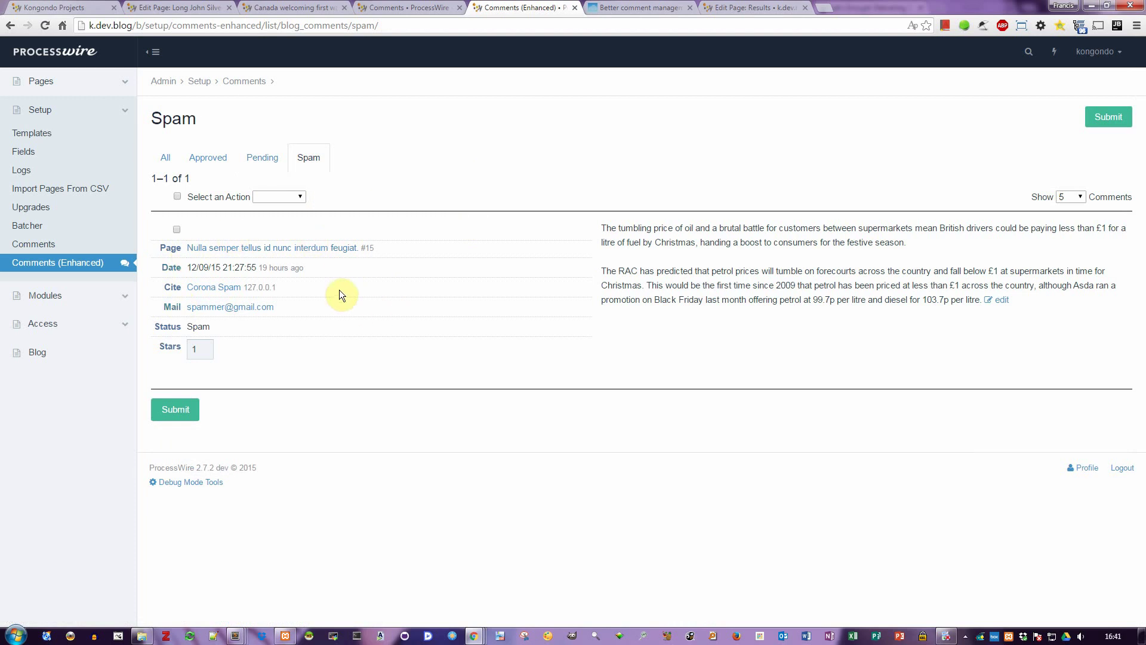
pyautogui.click(262, 159)
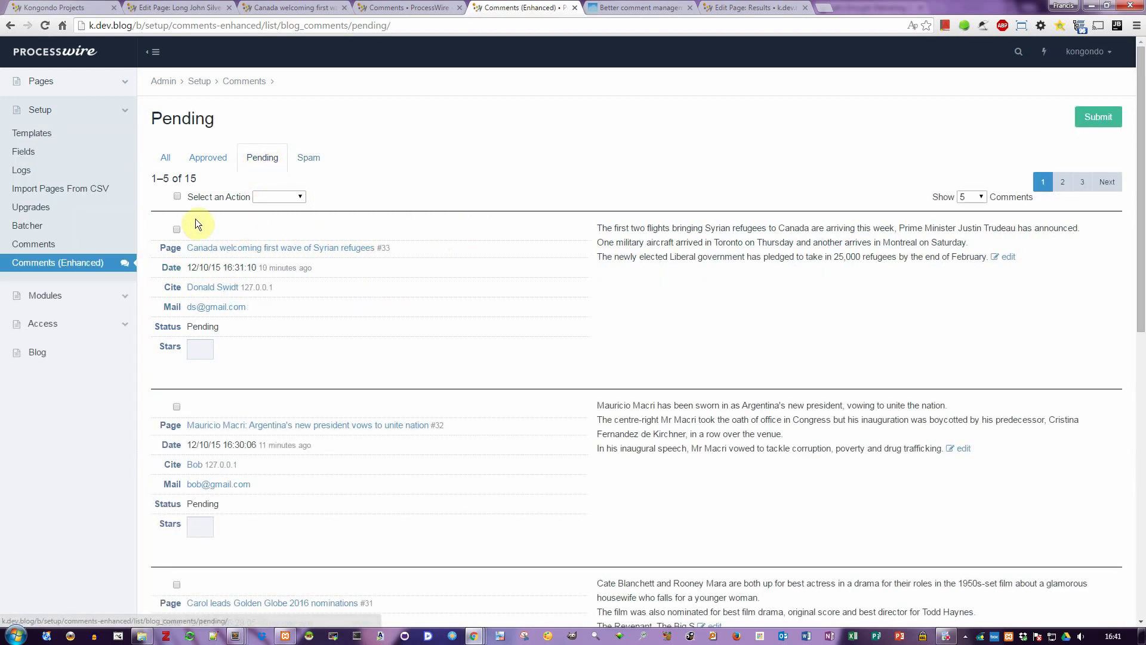
# Step: Select pending comments #33 and #31 and submit the Spam bulk action for them
pyautogui.click(176, 230)
pyautogui.scroll(-2, 210, 478)
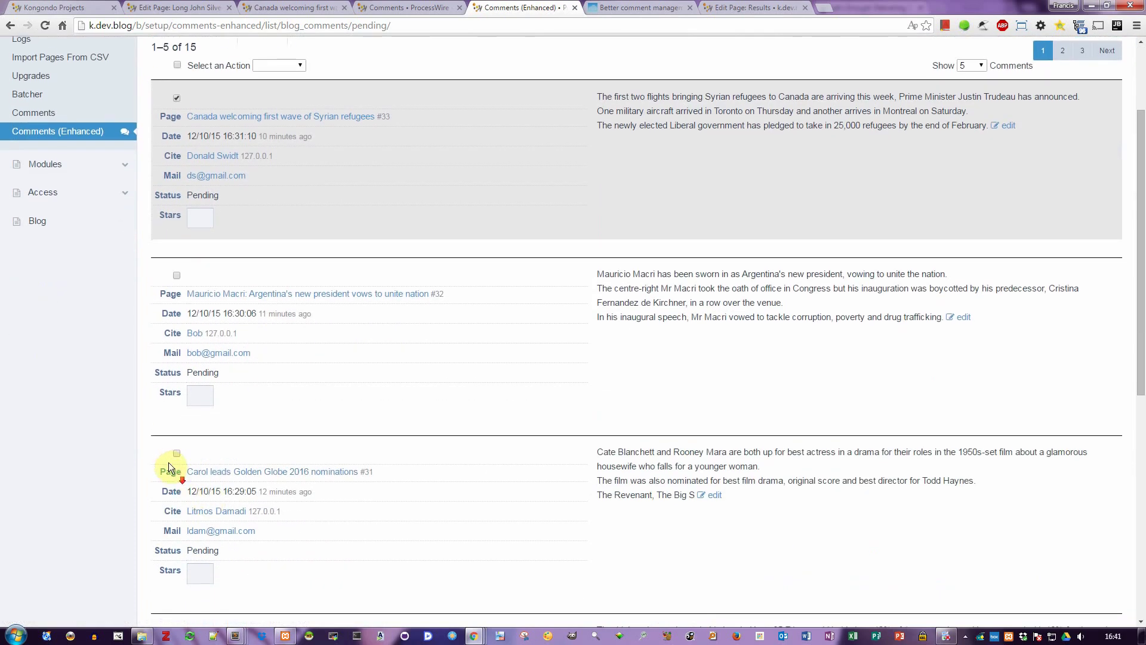
pyautogui.click(177, 456)
pyautogui.scroll(2, 353, 289)
pyautogui.click(302, 198)
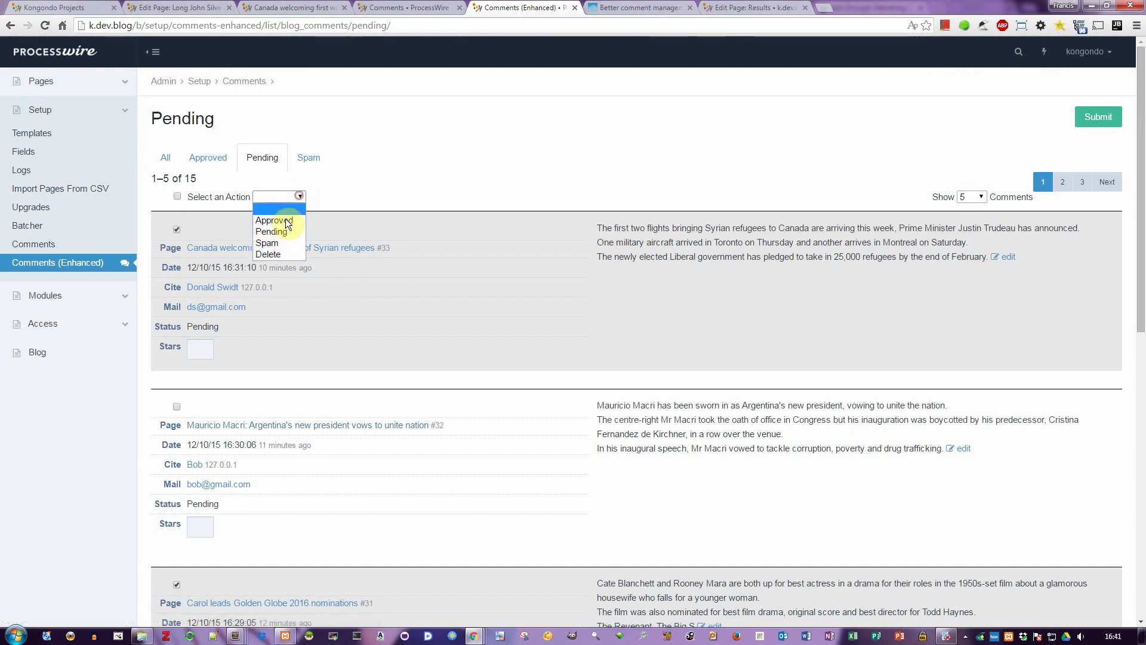
pyautogui.click(283, 244)
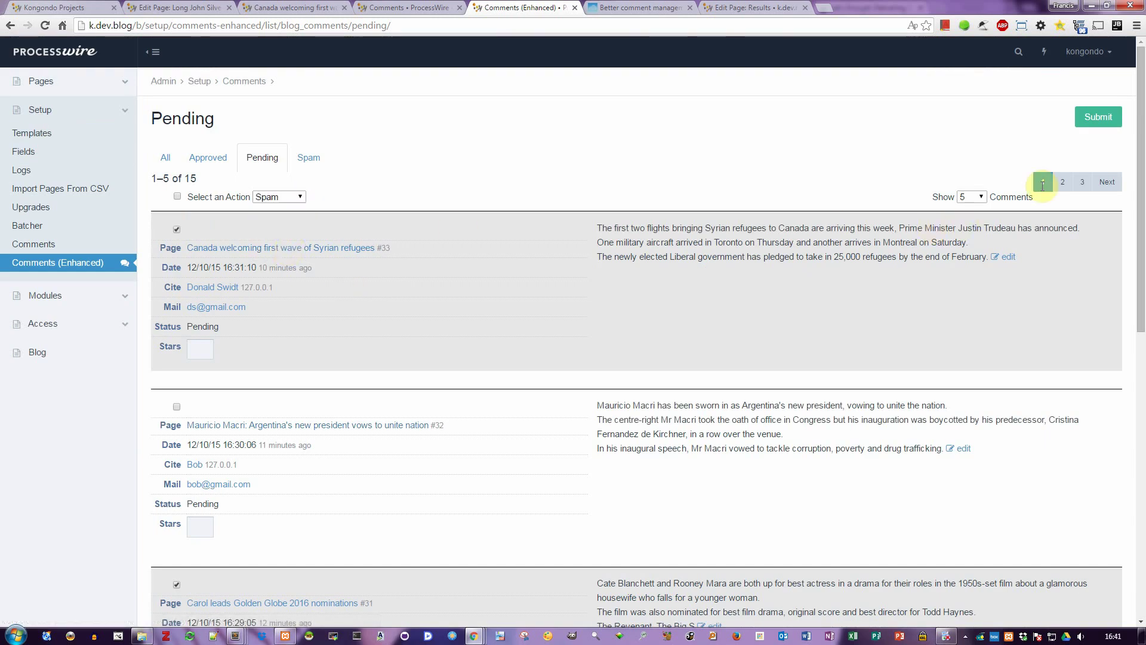
pyautogui.click(1096, 117)
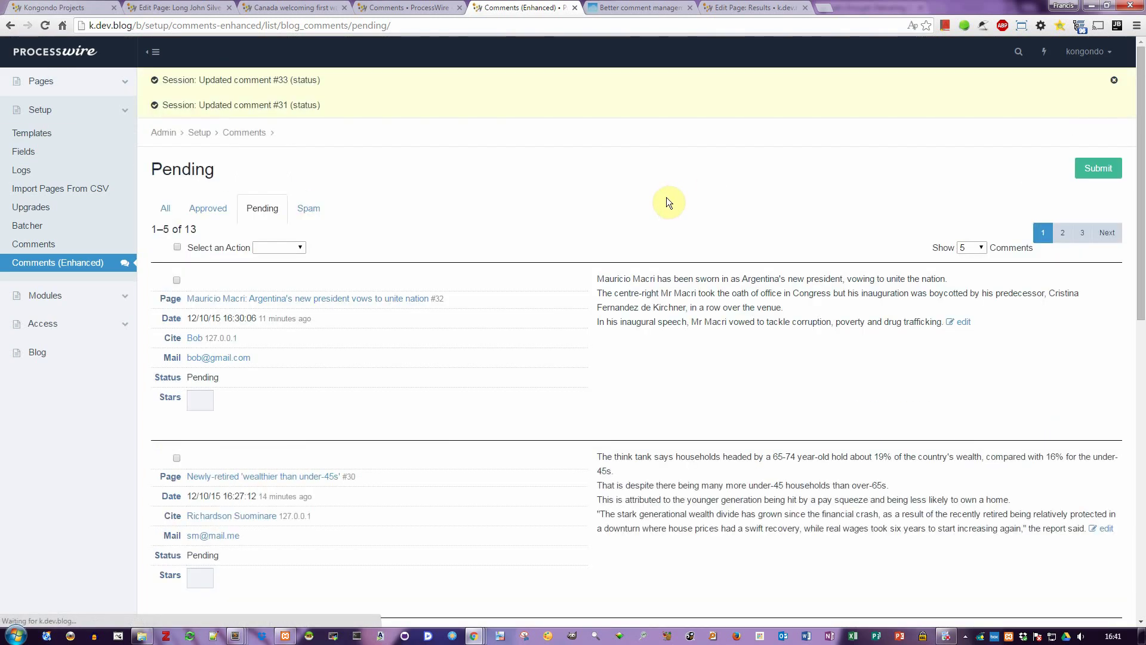
# Step: Display the spam comments and check the Status field of each one
pyautogui.click(309, 209)
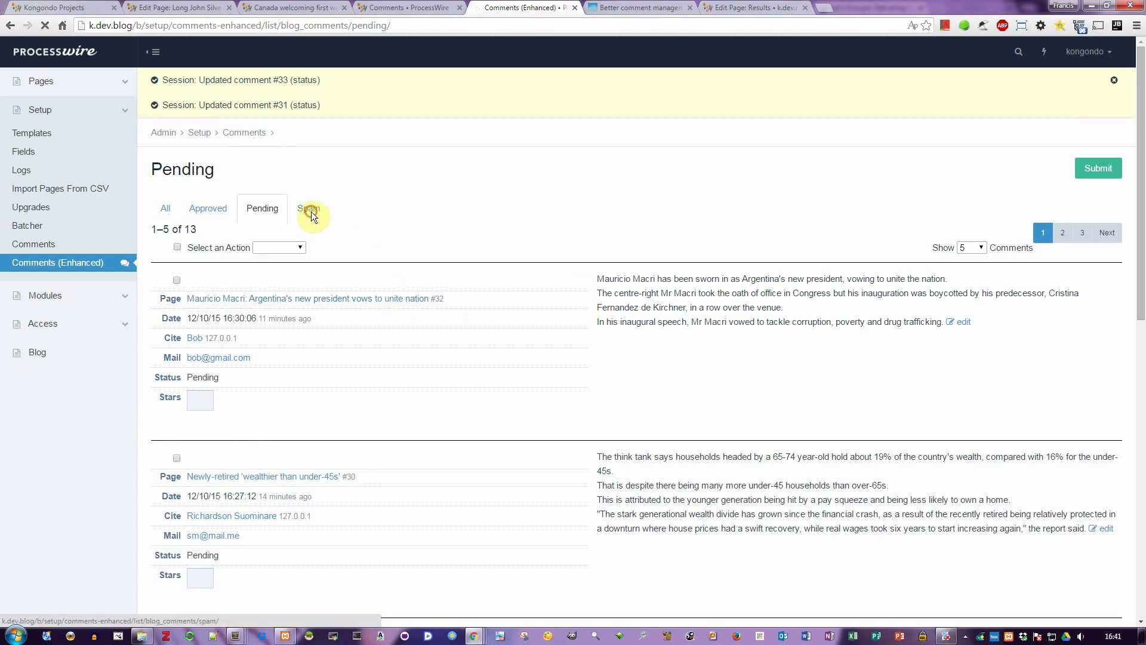
pyautogui.scroll(-4, 547, 383)
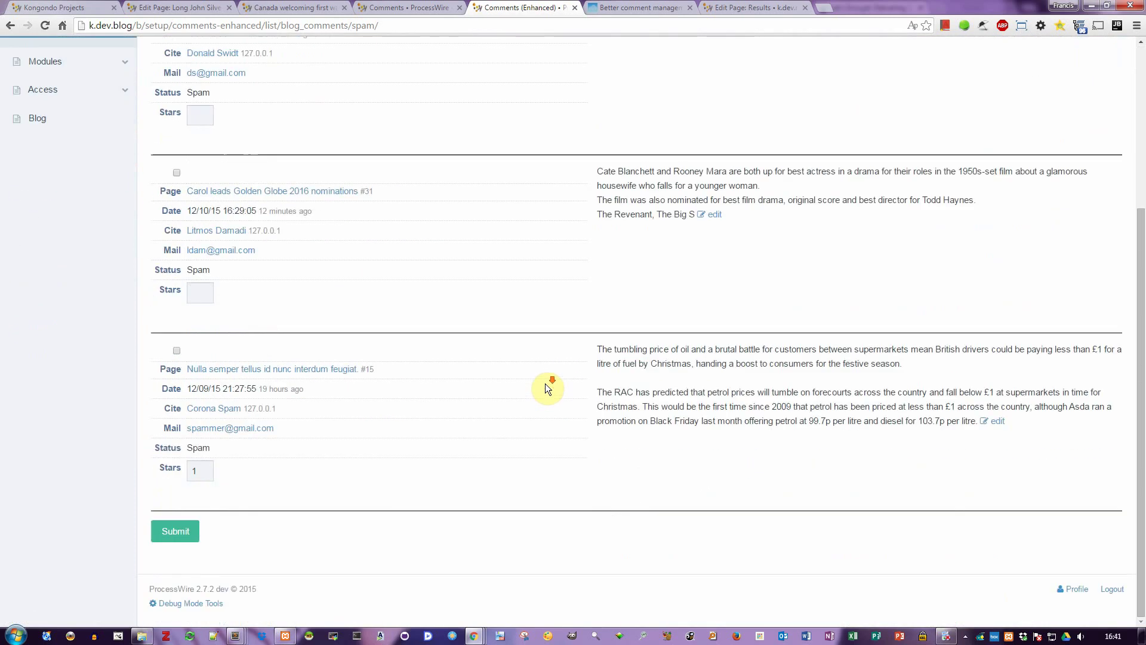
pyautogui.scroll(3, 370, 295)
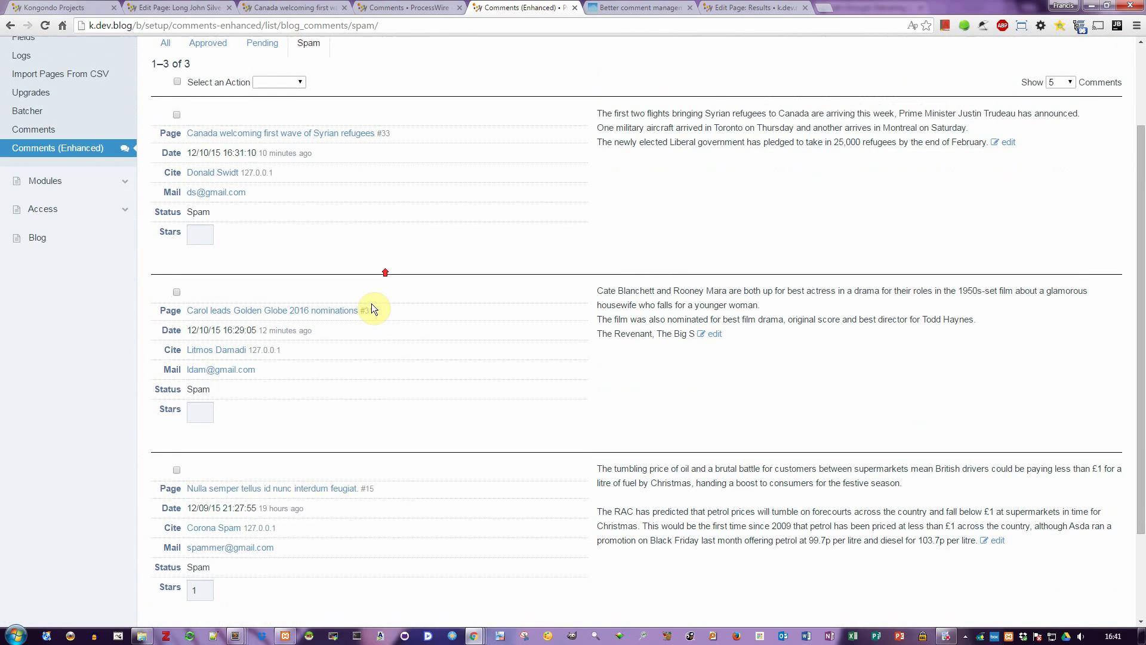
pyautogui.scroll(1, 358, 284)
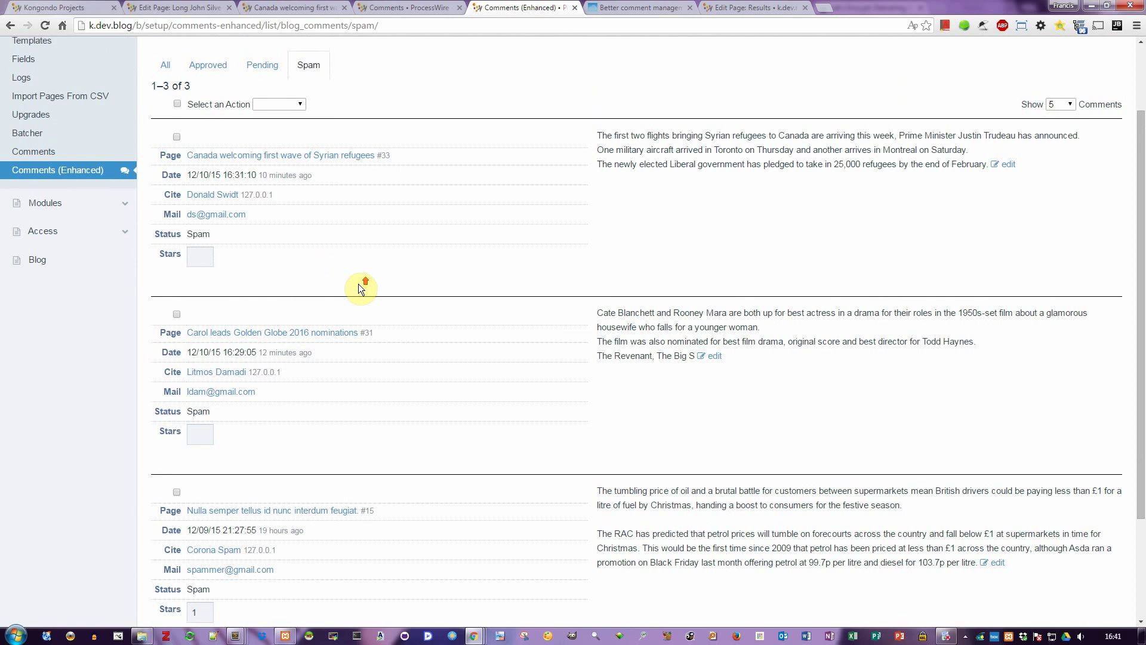
pyautogui.scroll(2, 406, 228)
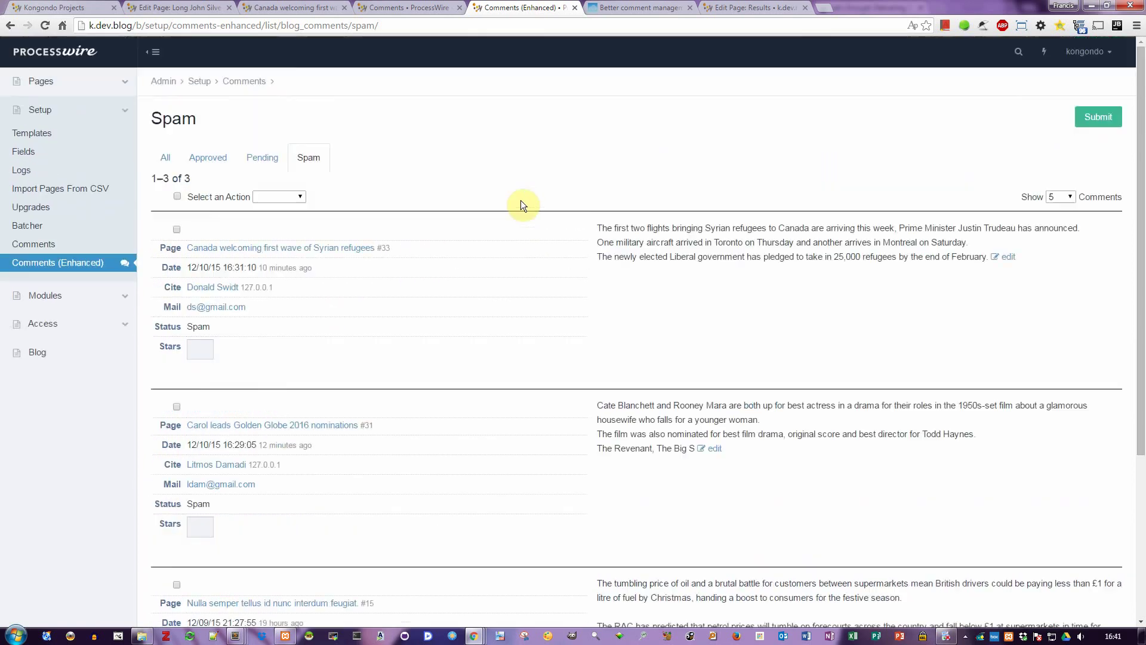
# Step: Return to the pending comments, select all of them on the first page and submit the Approved bulk action
pyautogui.click(261, 157)
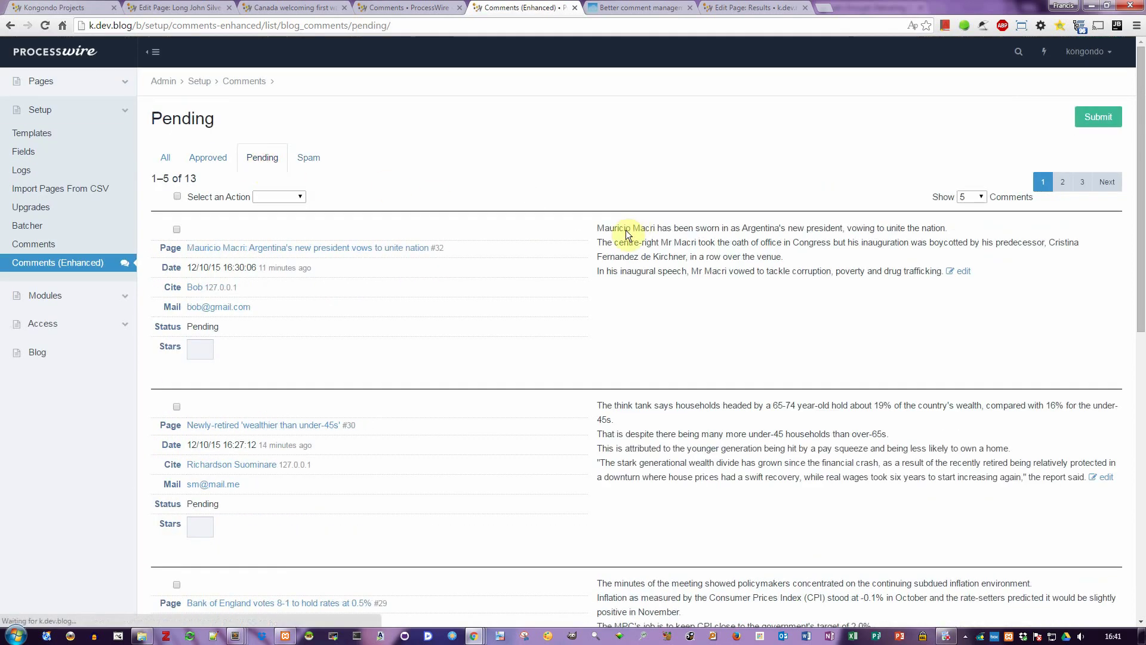
pyautogui.scroll(-4, 374, 310)
pyautogui.scroll(3, 288, 286)
pyautogui.scroll(1, 288, 285)
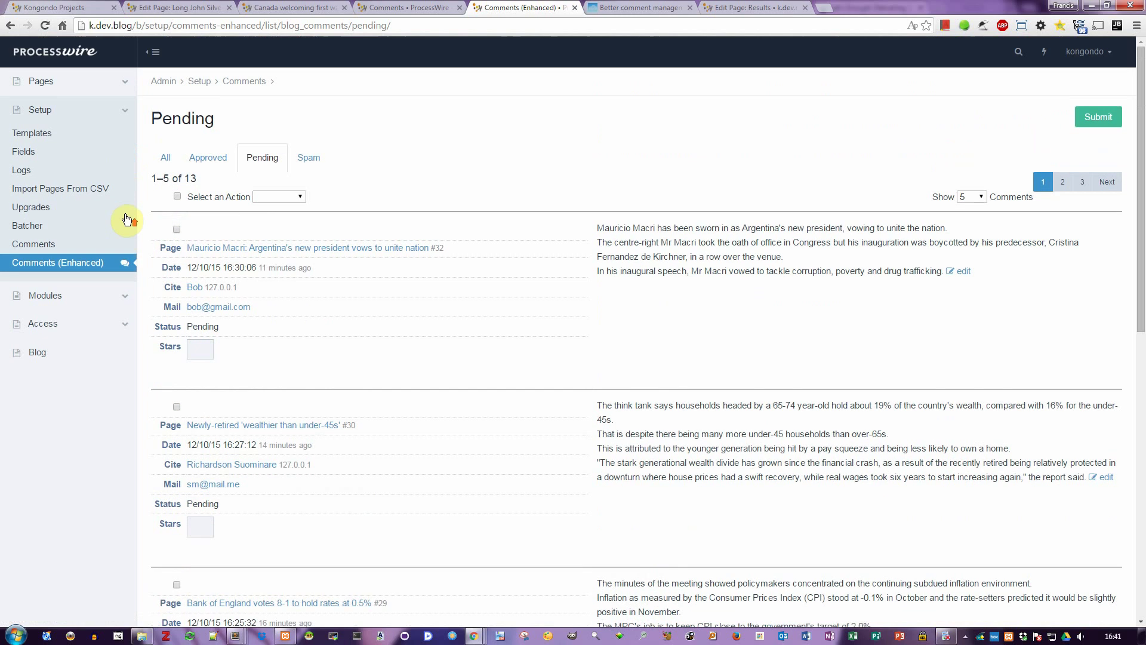
pyautogui.click(176, 197)
pyautogui.click(300, 197)
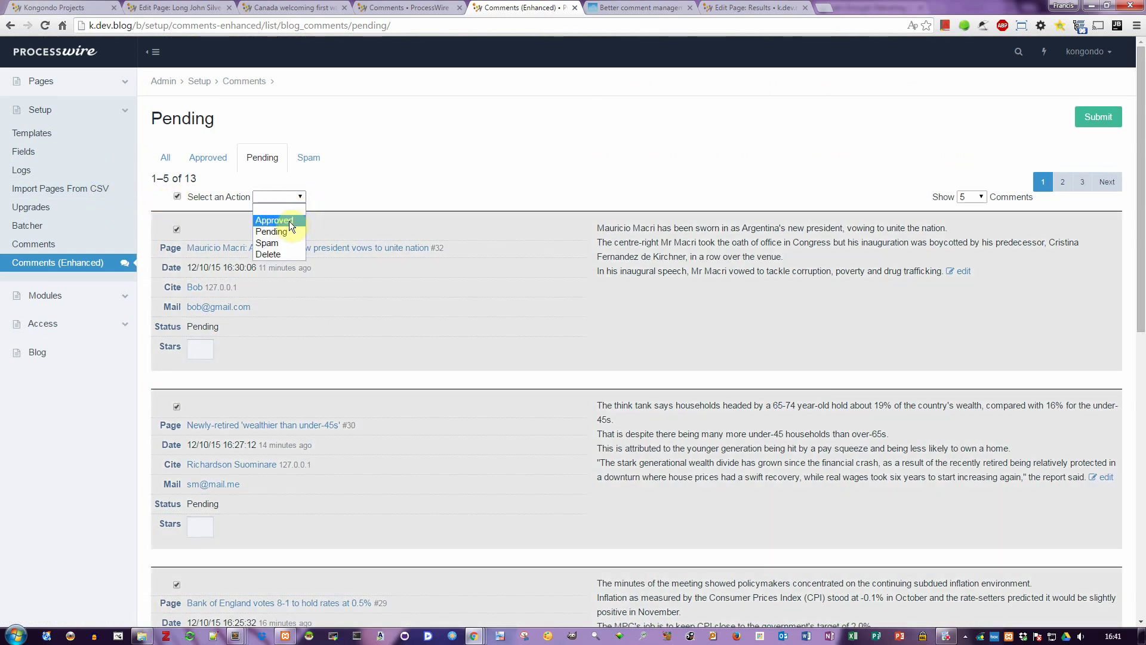
pyautogui.click(288, 221)
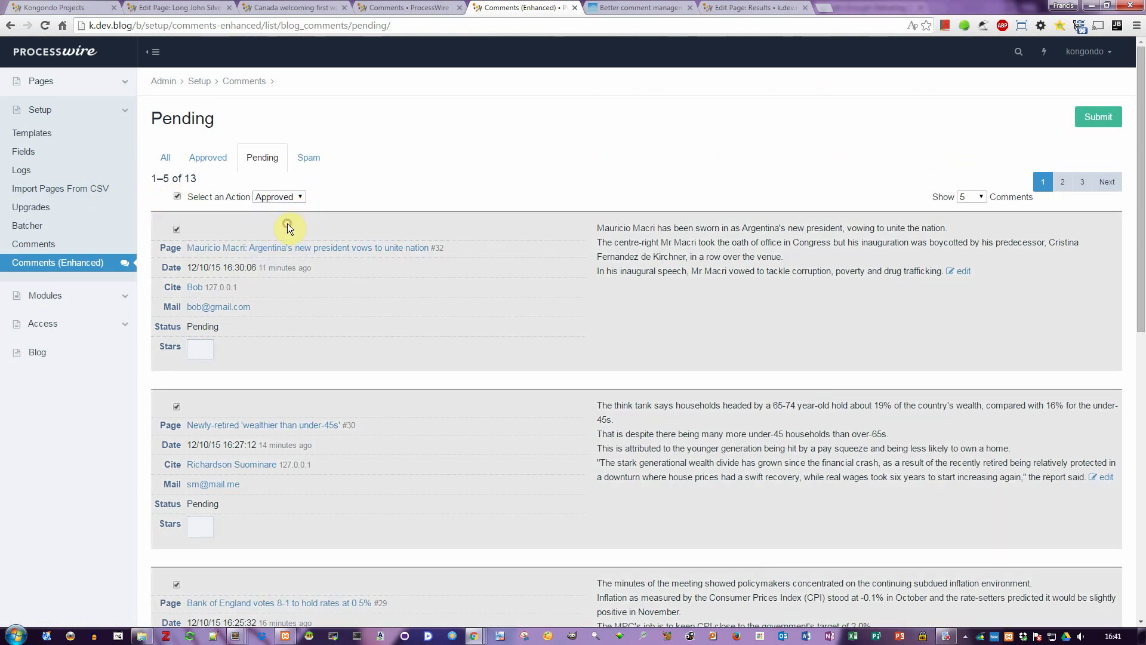
pyautogui.click(1095, 121)
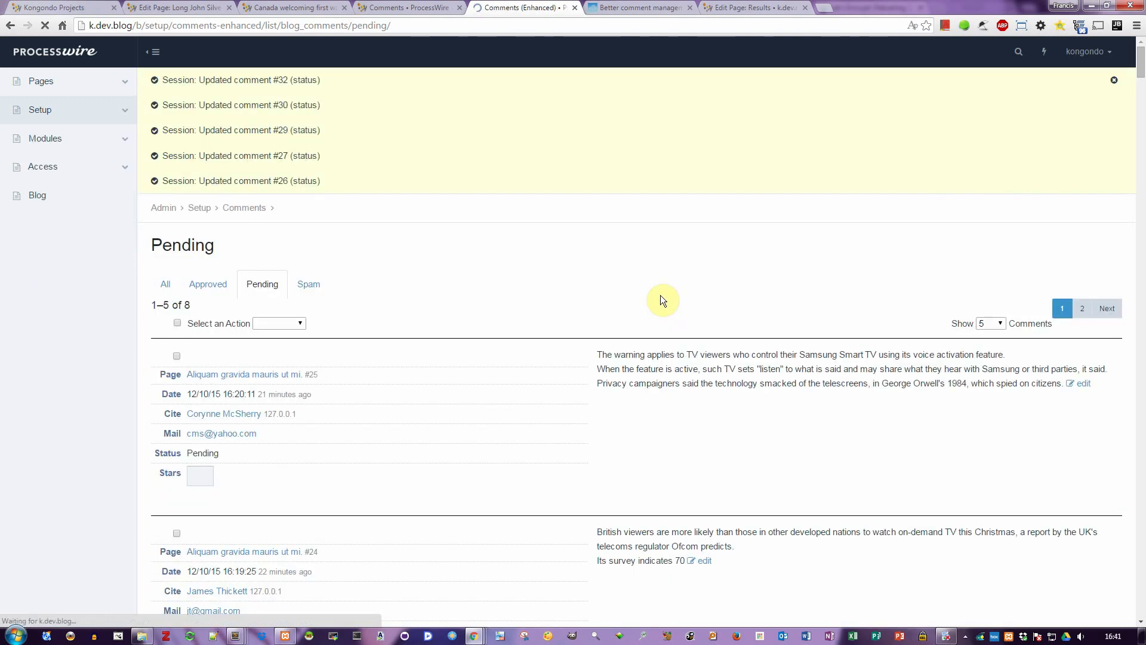
# Step: Look through the remaining pending comments, and check the statuses in the list of all comments
pyautogui.scroll(-10, 659, 329)
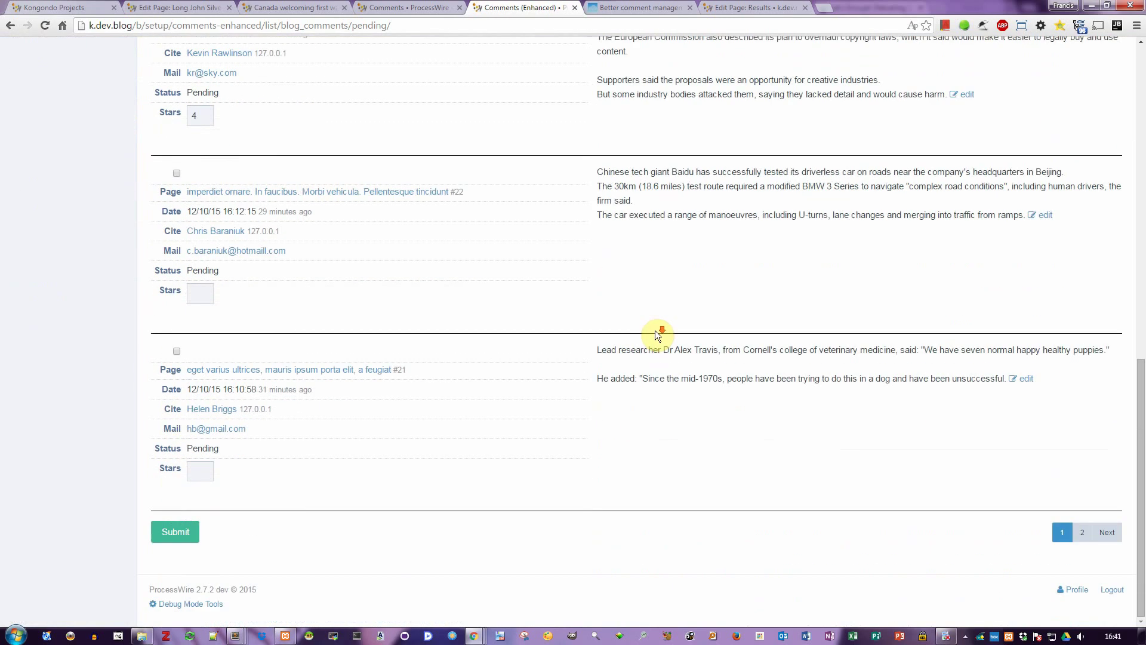
pyautogui.scroll(10, 654, 331)
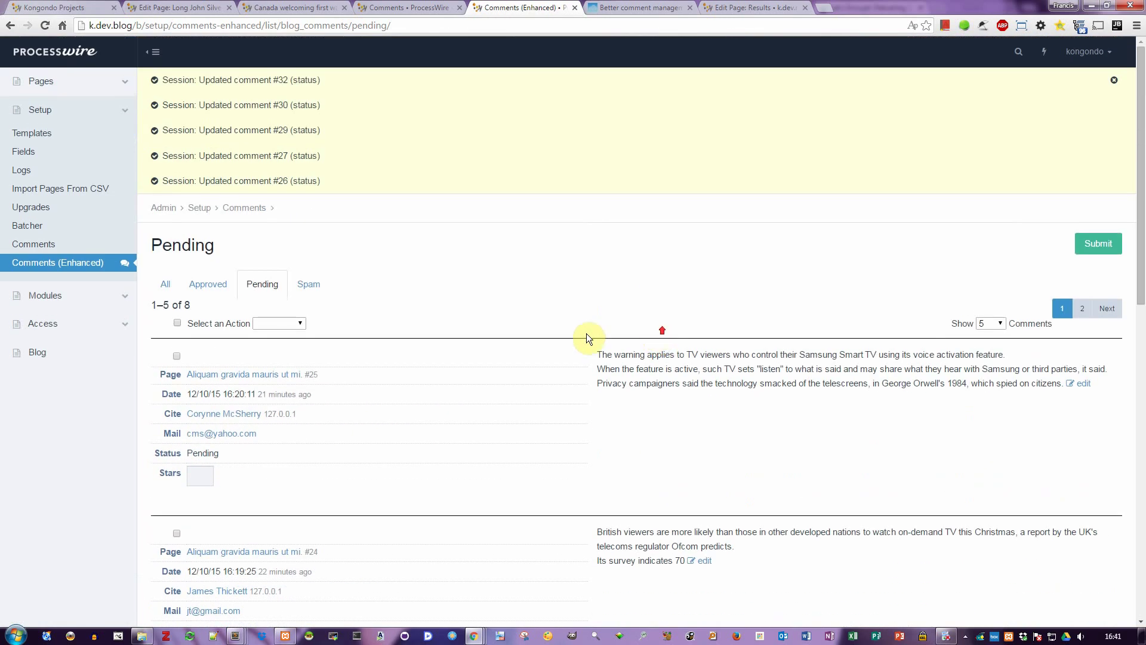
pyautogui.click(161, 286)
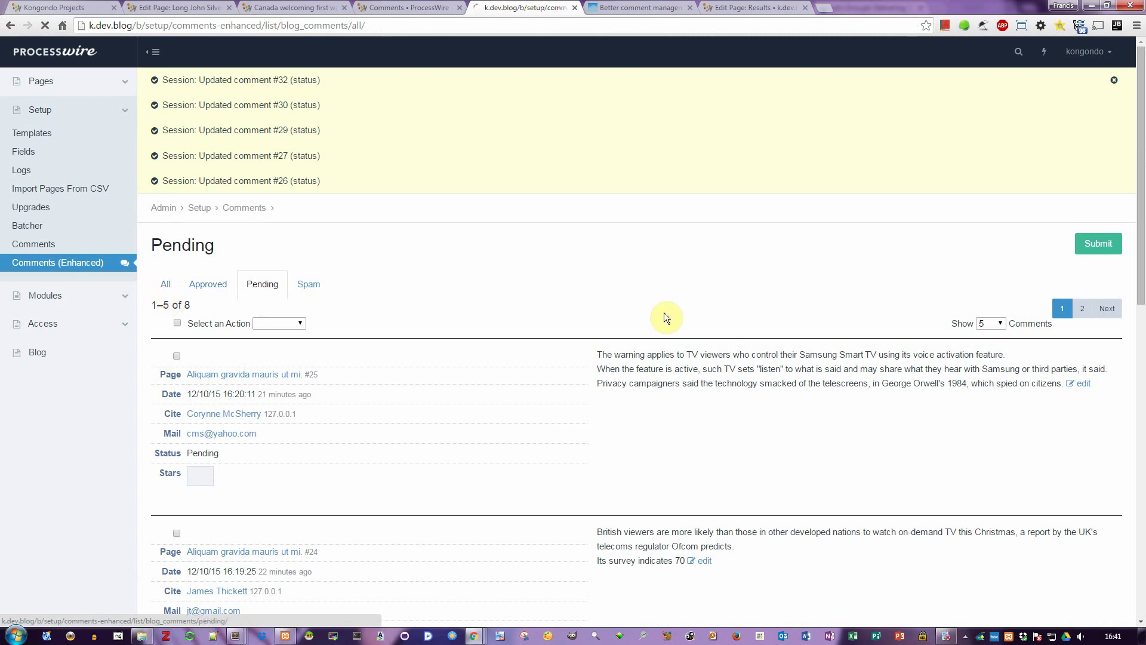
pyautogui.scroll(-10, 682, 314)
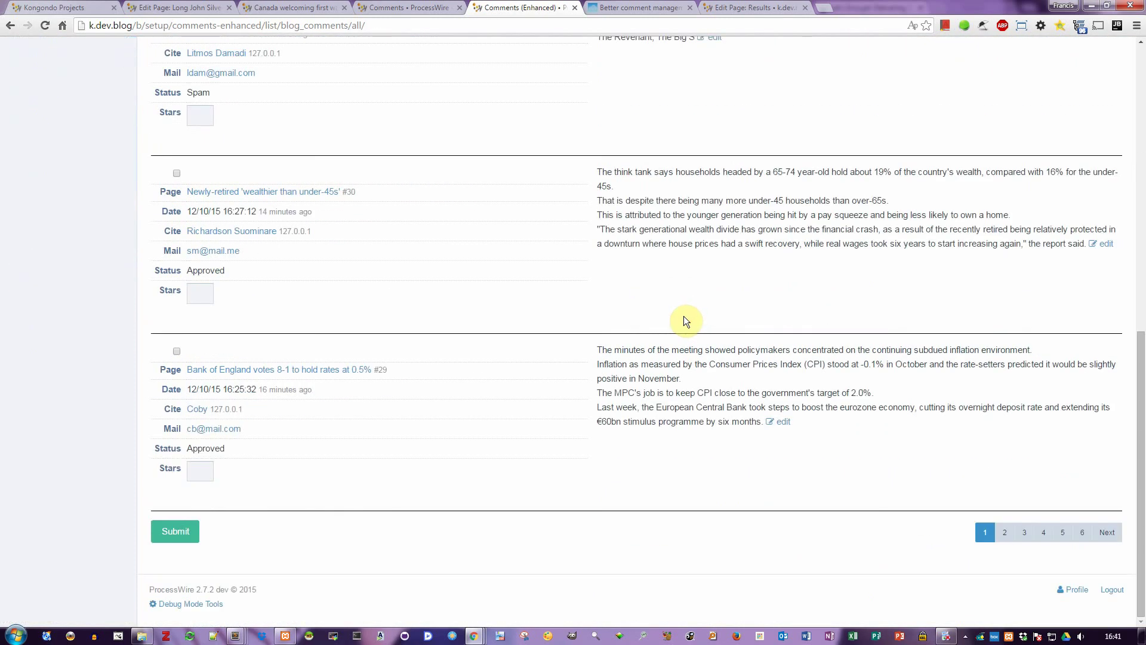
# Step: Select the approved comments #30, #29 and #32 in the list of all comments
pyautogui.scroll(1, 685, 321)
pyautogui.click(177, 207)
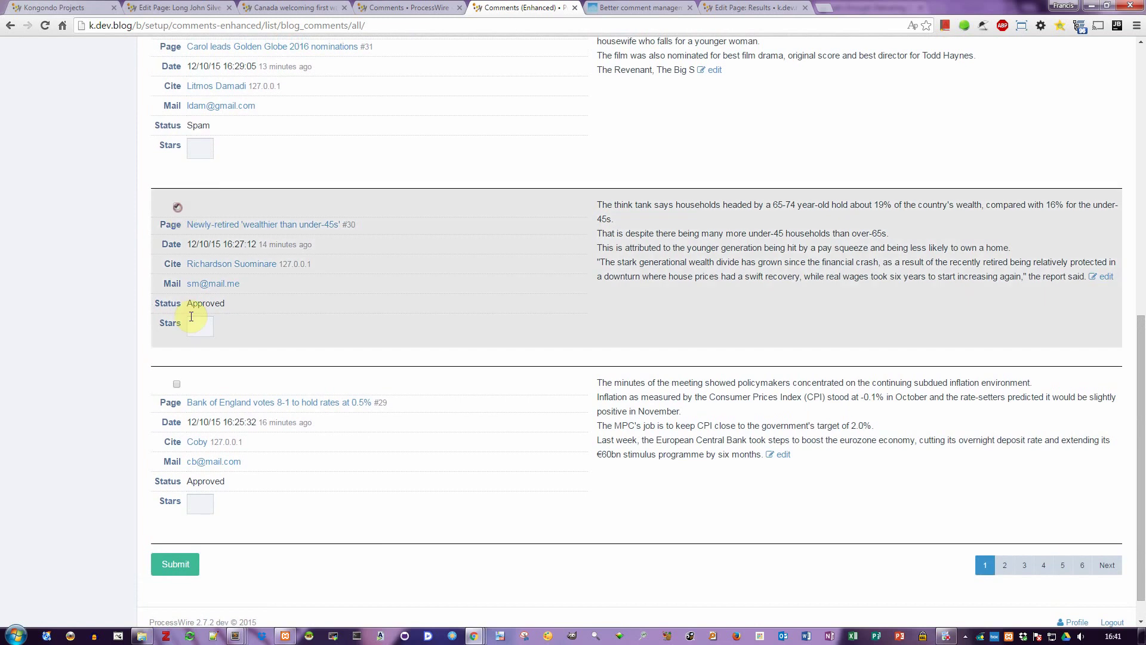
pyautogui.click(176, 383)
pyautogui.scroll(10, 212, 364)
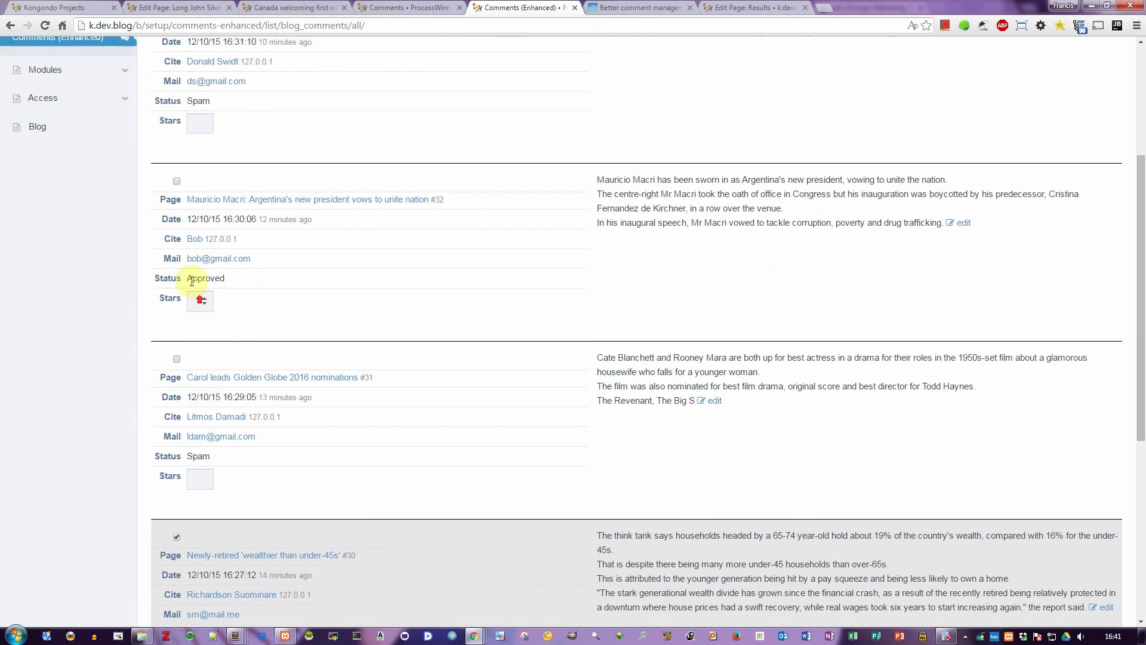
pyautogui.click(176, 181)
pyautogui.scroll(7, 511, 341)
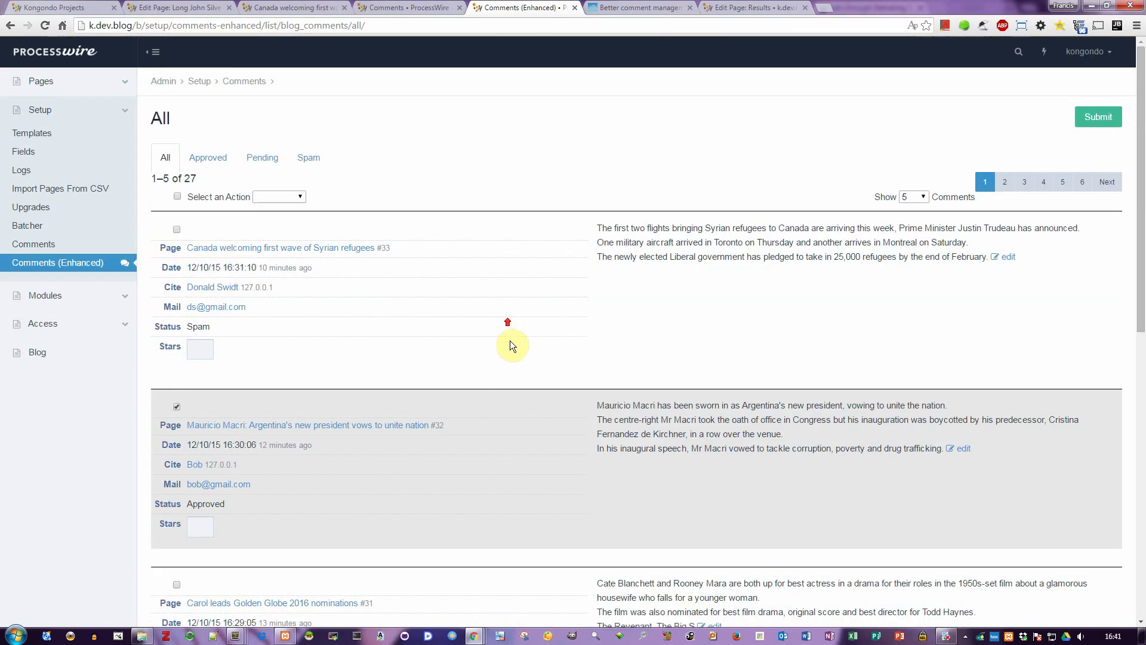
# Step: Display the pending comments and look through the first page to its last comment
pyautogui.click(274, 167)
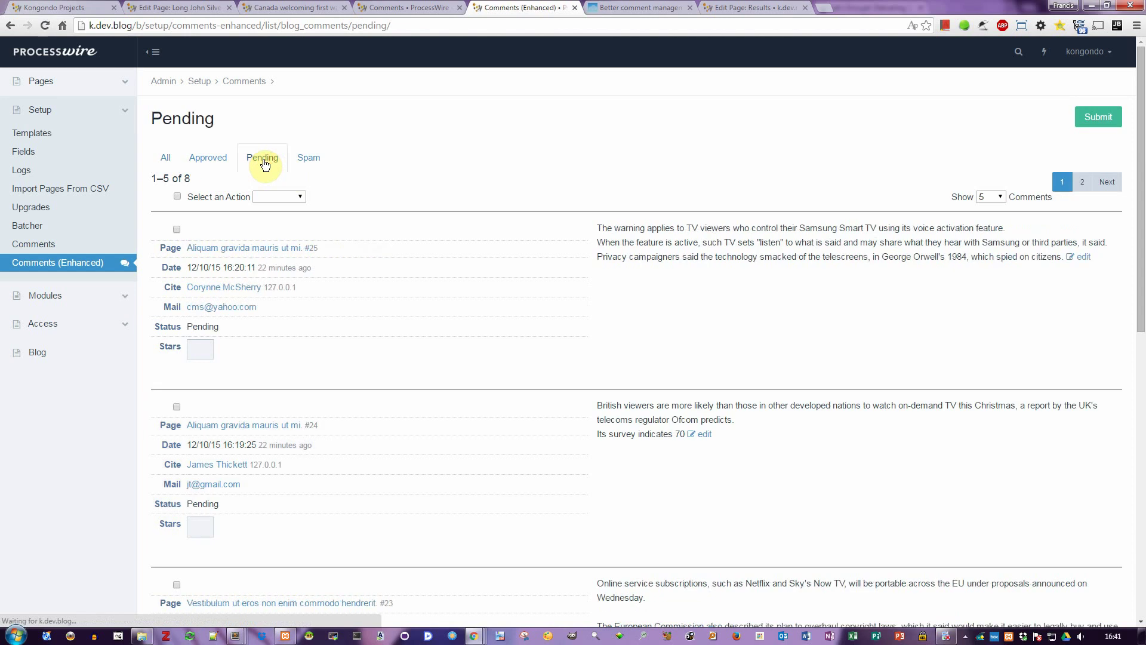
pyautogui.scroll(-1, 376, 327)
pyautogui.scroll(-10, 374, 323)
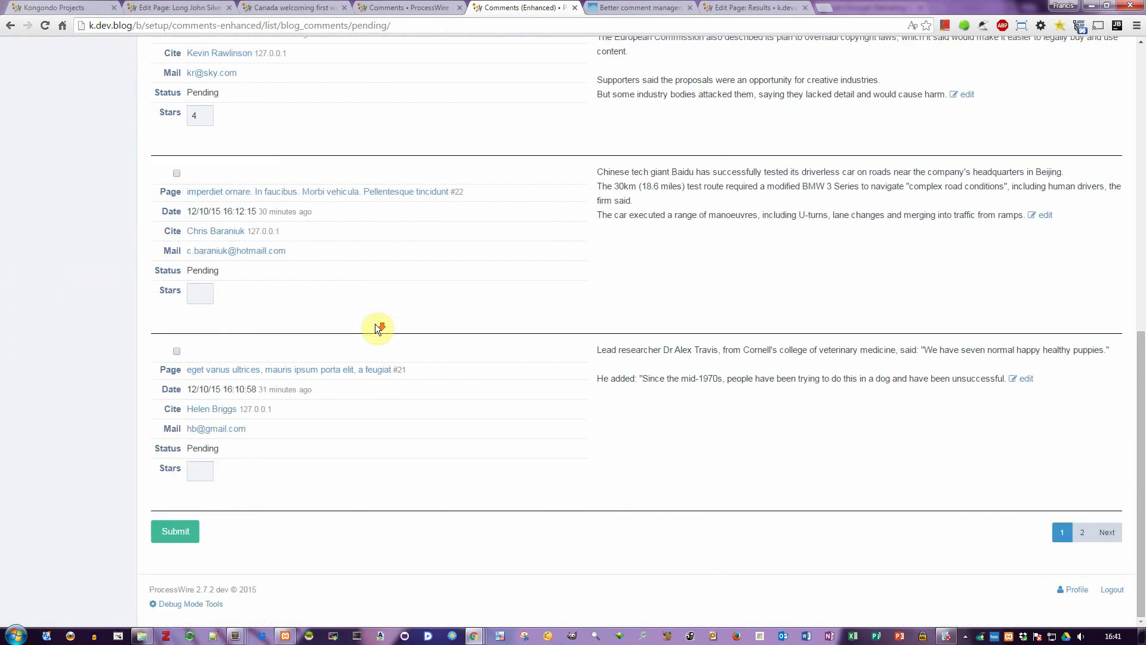
# Step: Set the pending comments list to show 15 comments per page
pyautogui.scroll(10, 375, 324)
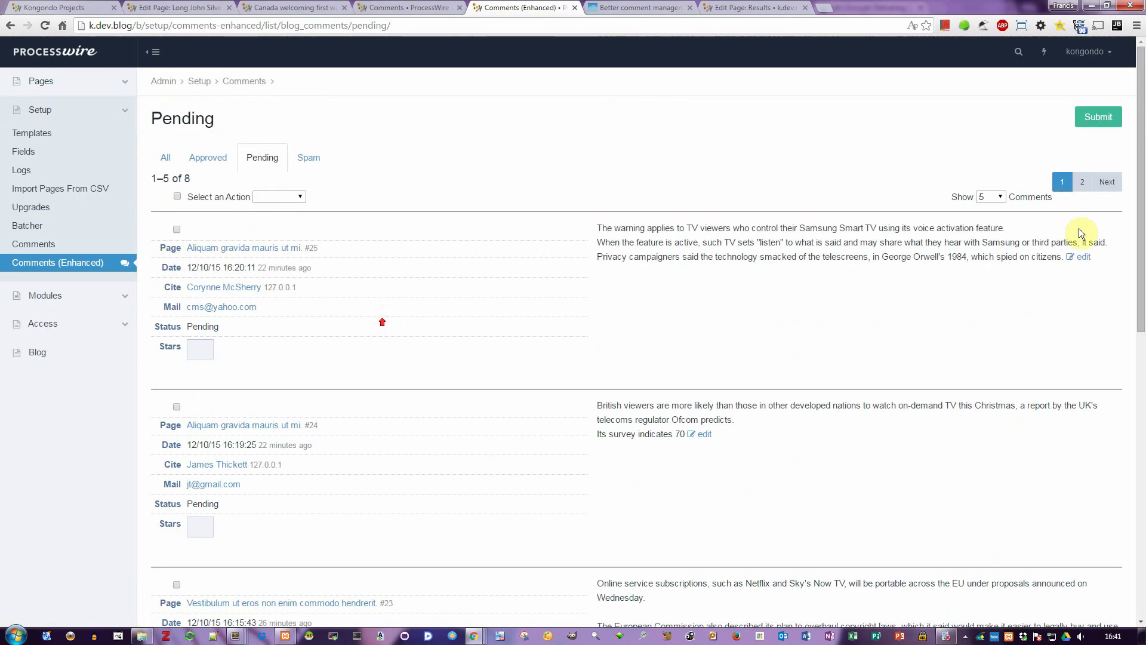
pyautogui.click(1001, 197)
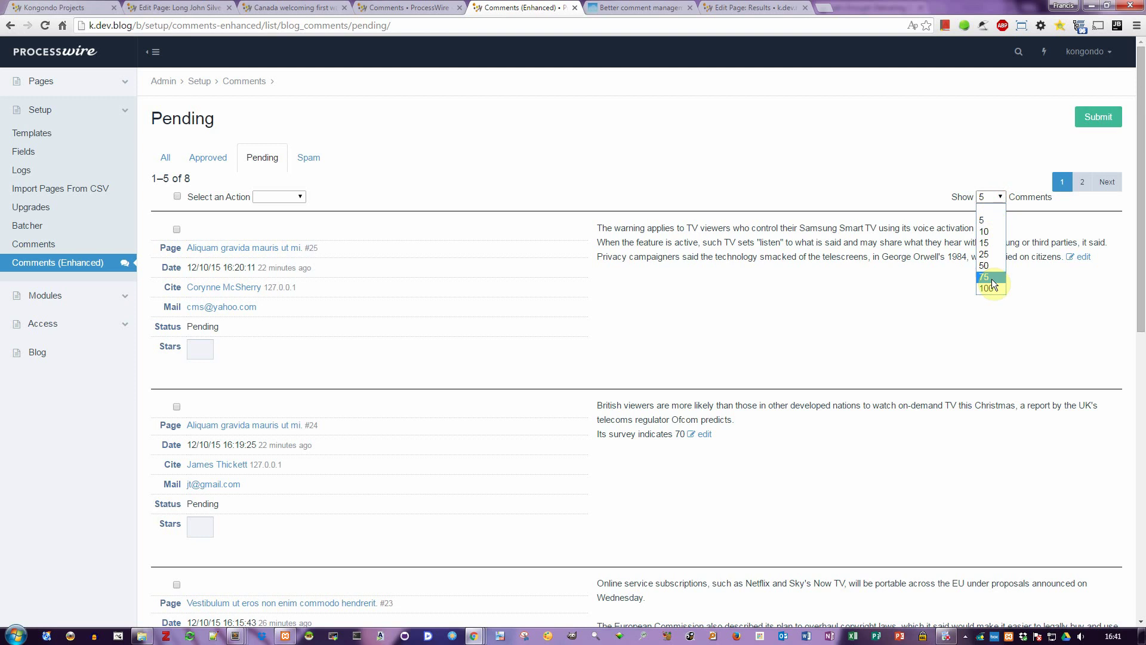
pyautogui.click(988, 245)
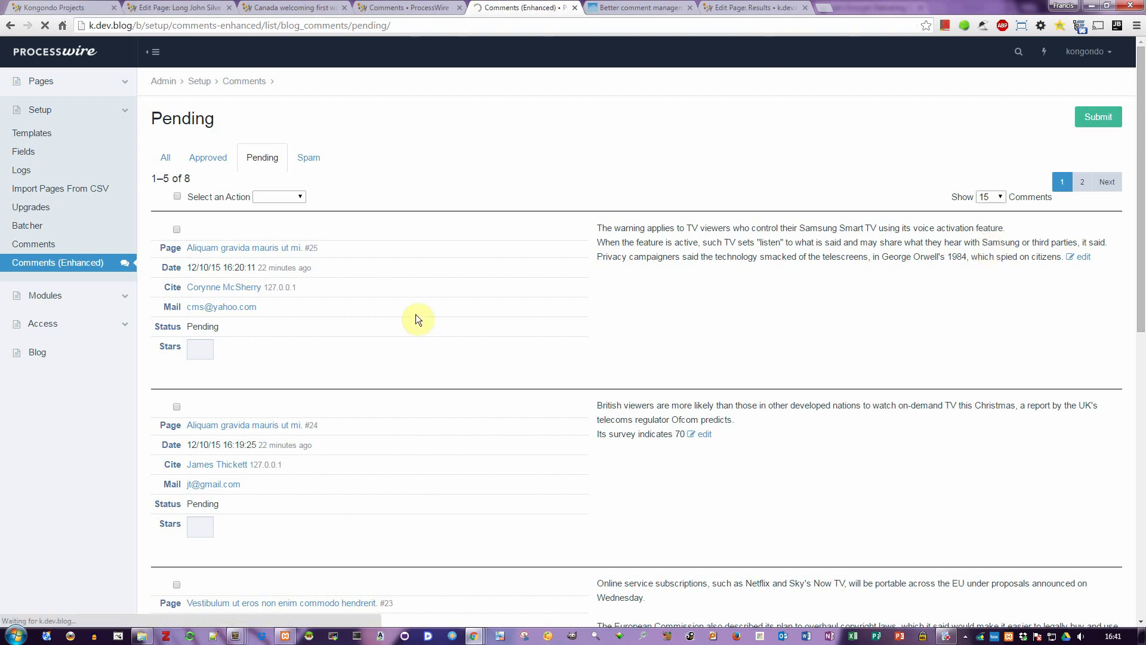
# Step: Select all the pending comments, submit the Approved bulk action and dismiss the notices
pyautogui.click(178, 195)
pyautogui.click(297, 197)
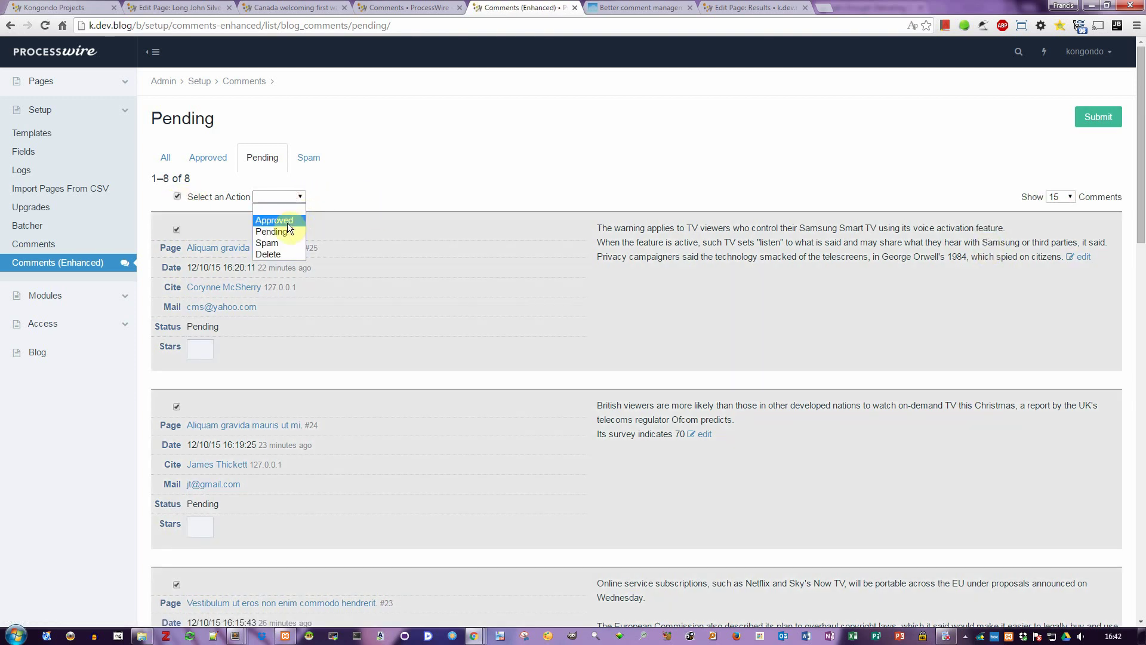
pyautogui.click(287, 221)
pyautogui.click(1095, 116)
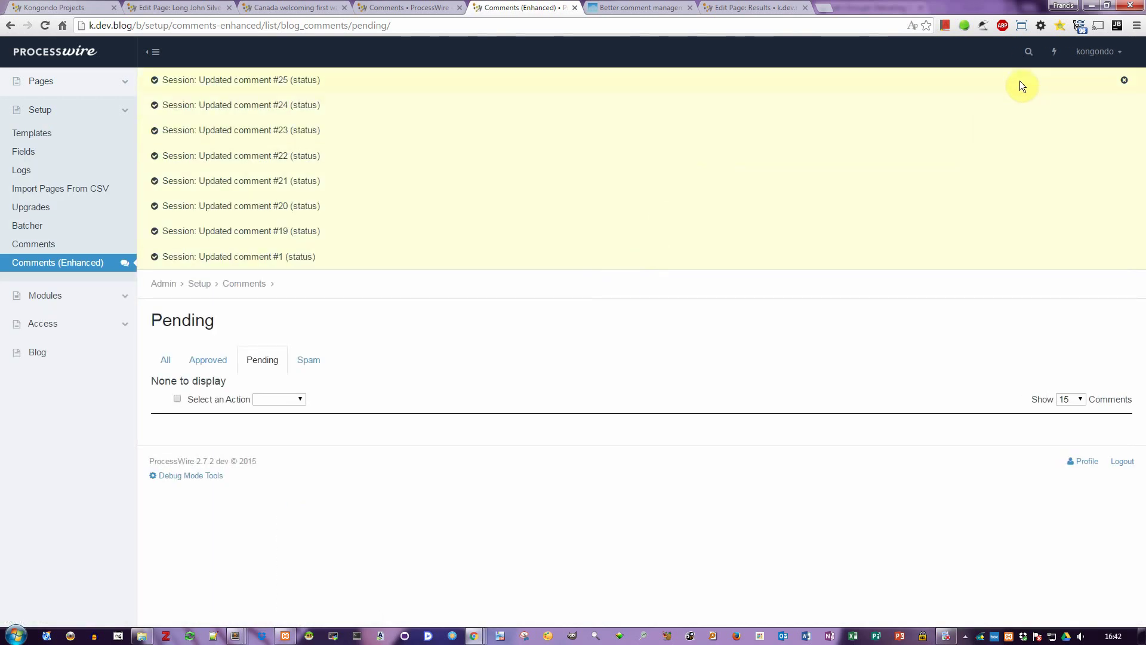
pyautogui.click(1123, 84)
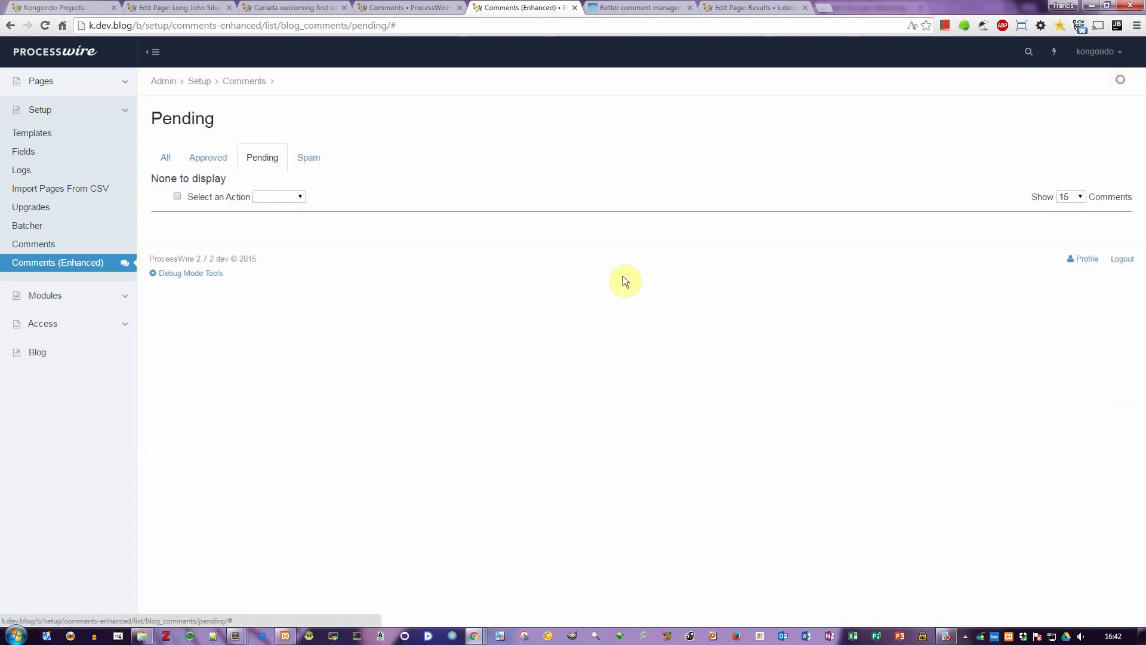
# Step: Display the approved comments and select comments #30, #28, #27, #25, #23 and #21
pyautogui.click(193, 158)
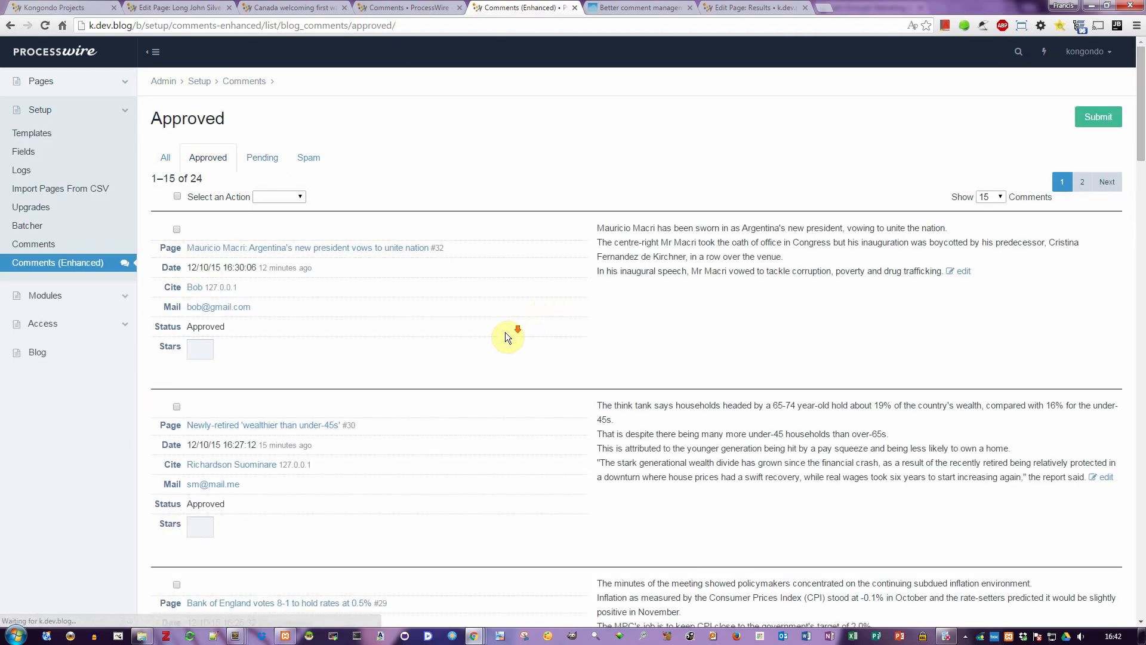
pyautogui.scroll(-4, 505, 332)
pyautogui.click(177, 176)
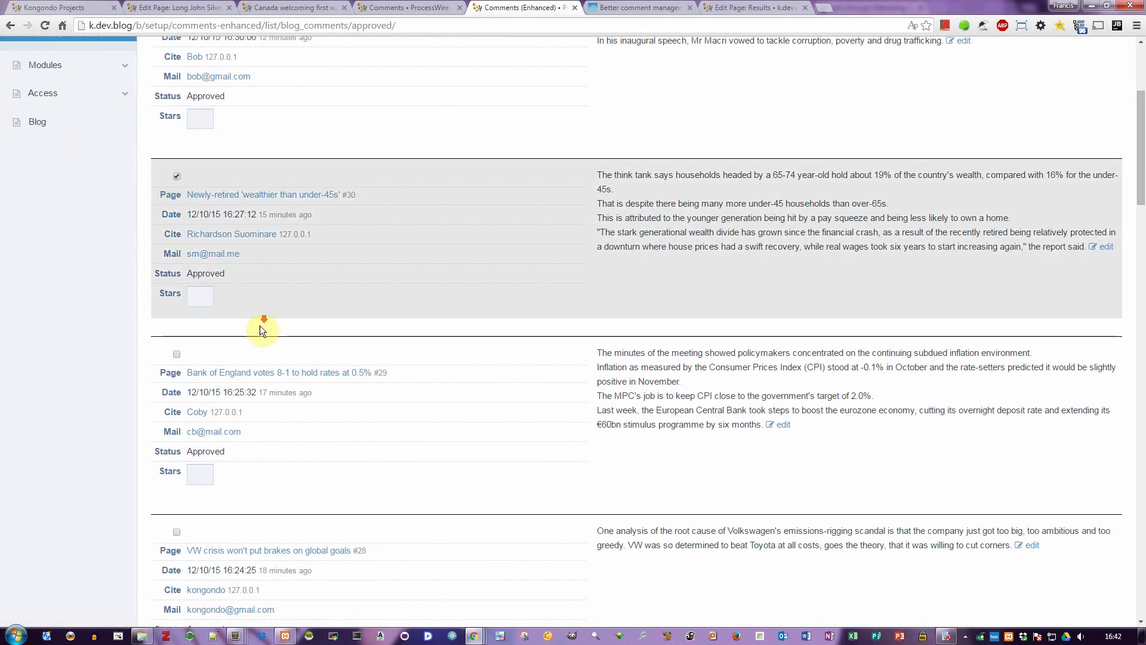
pyautogui.scroll(-6, 260, 325)
pyautogui.click(175, 327)
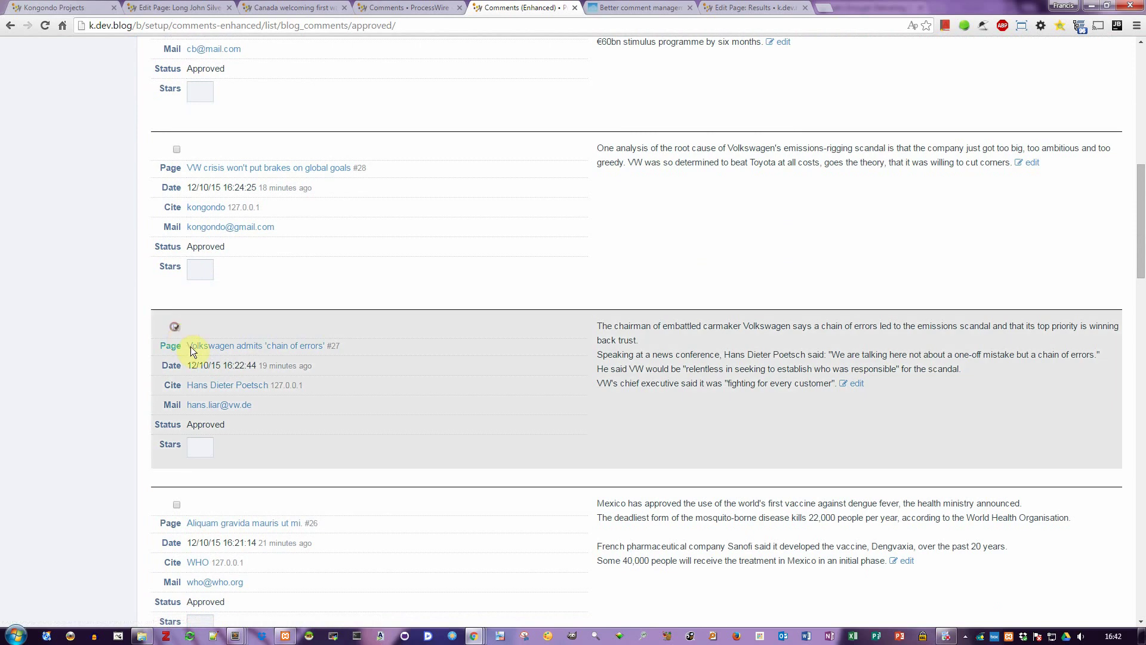
pyautogui.scroll(-5, 191, 346)
pyautogui.click(177, 351)
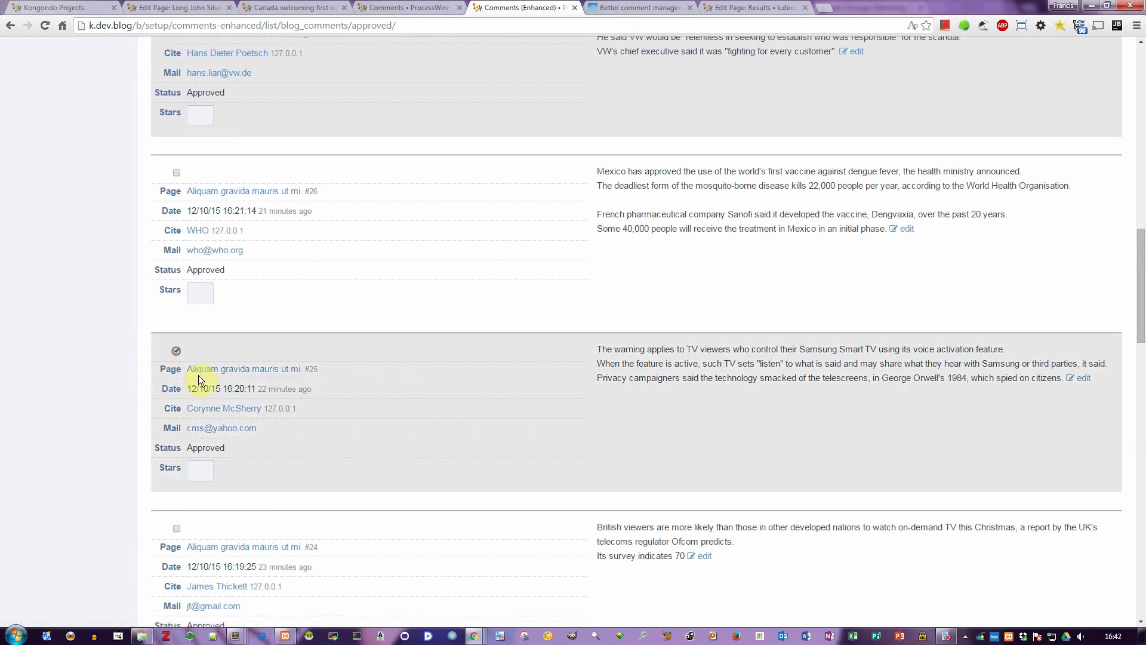
pyautogui.scroll(-5, 221, 388)
pyautogui.click(177, 375)
pyautogui.scroll(-6, 275, 418)
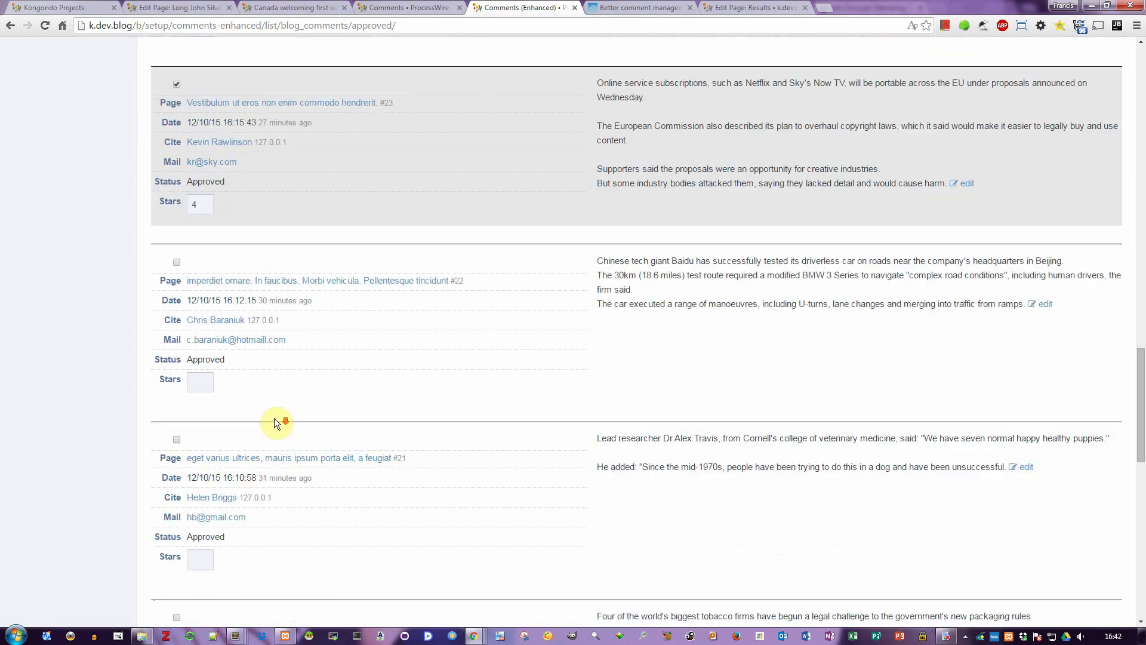
pyautogui.click(178, 299)
pyautogui.scroll(18, 388, 327)
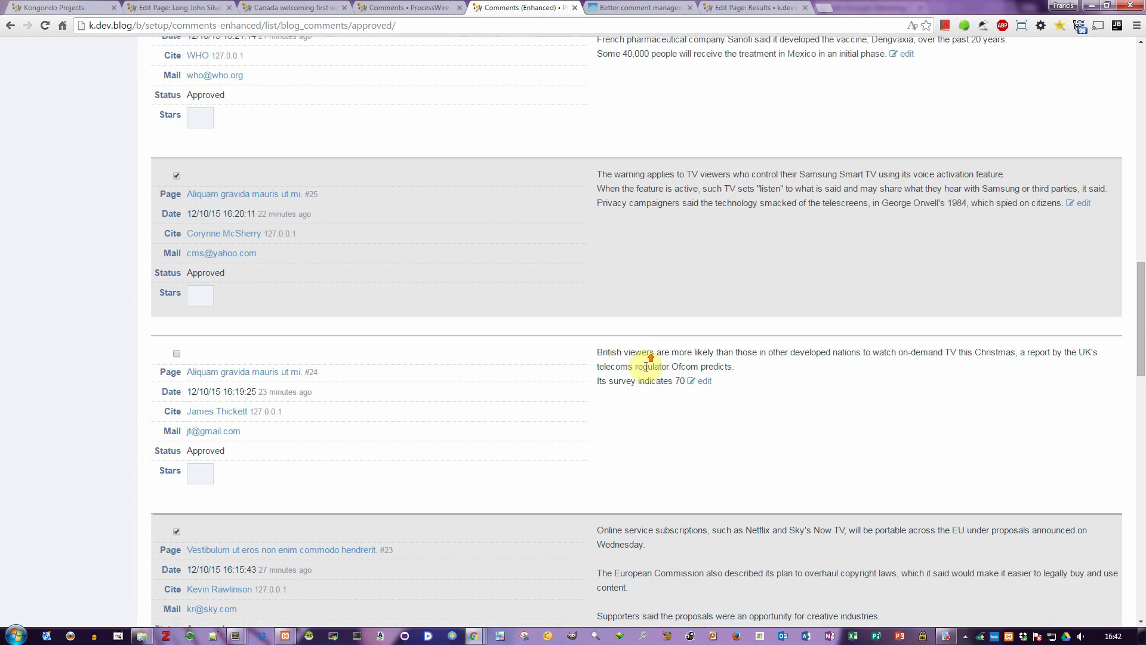
pyautogui.click(177, 241)
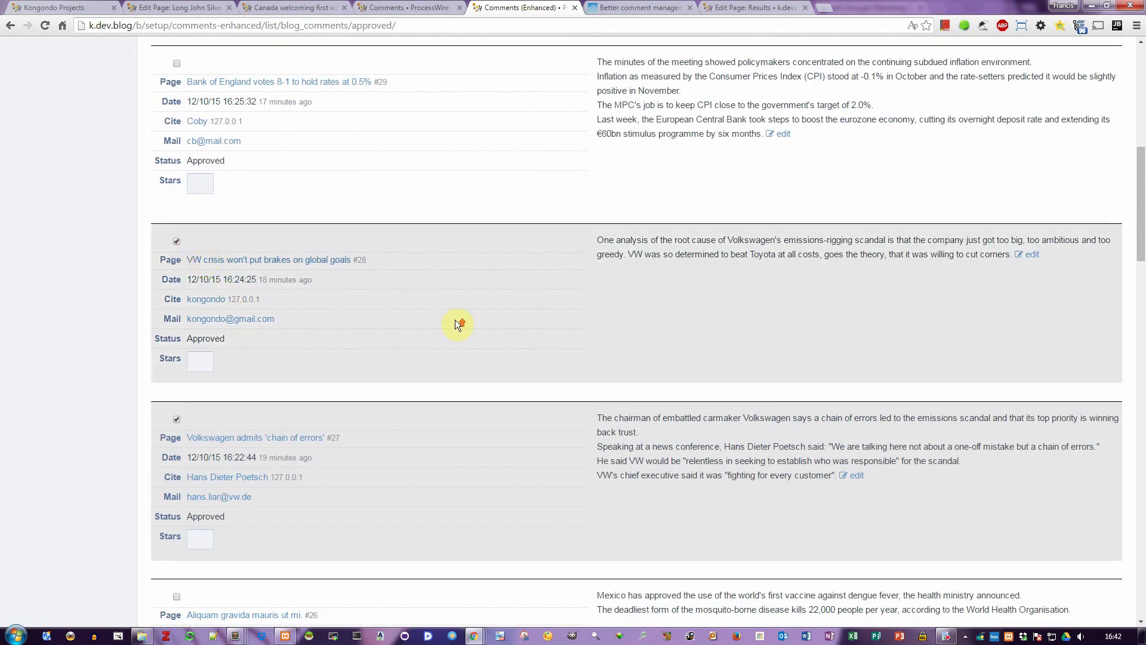
# Step: Submit the Pending bulk action for the selected approved comments and dismiss the notices
pyautogui.scroll(8, 455, 322)
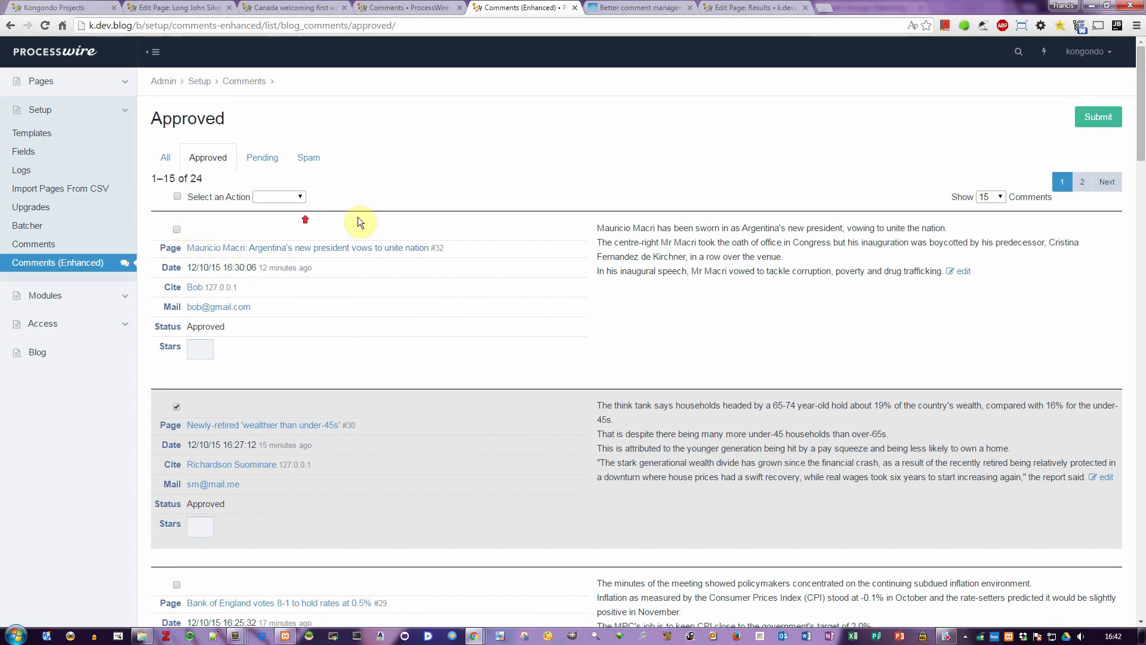
pyautogui.click(299, 197)
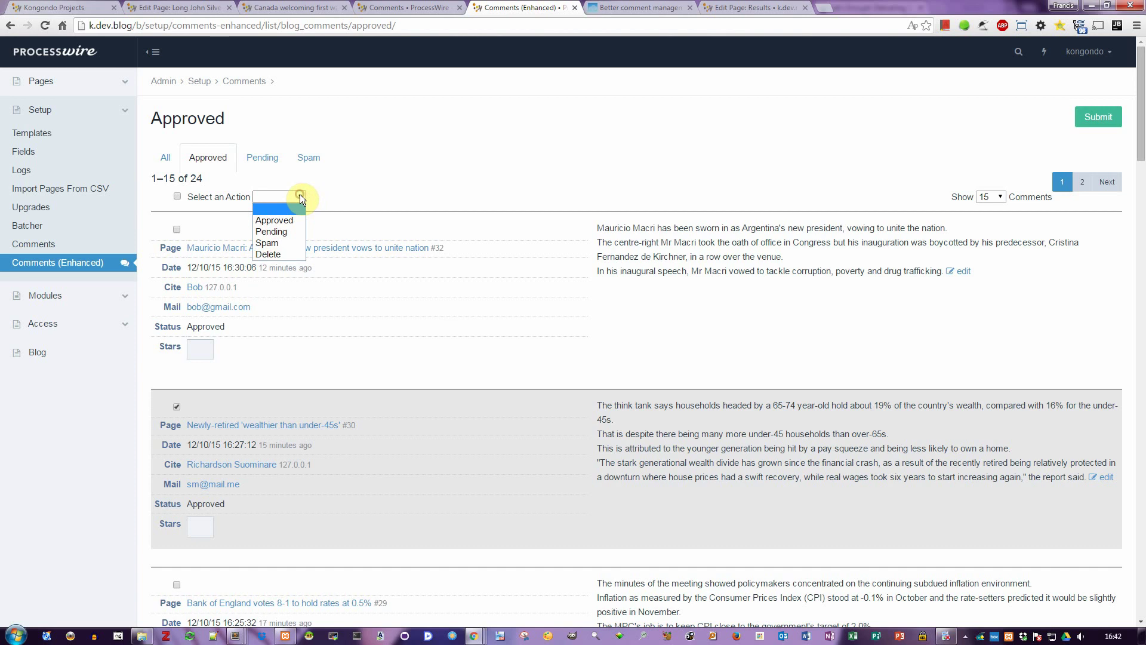
pyautogui.click(283, 232)
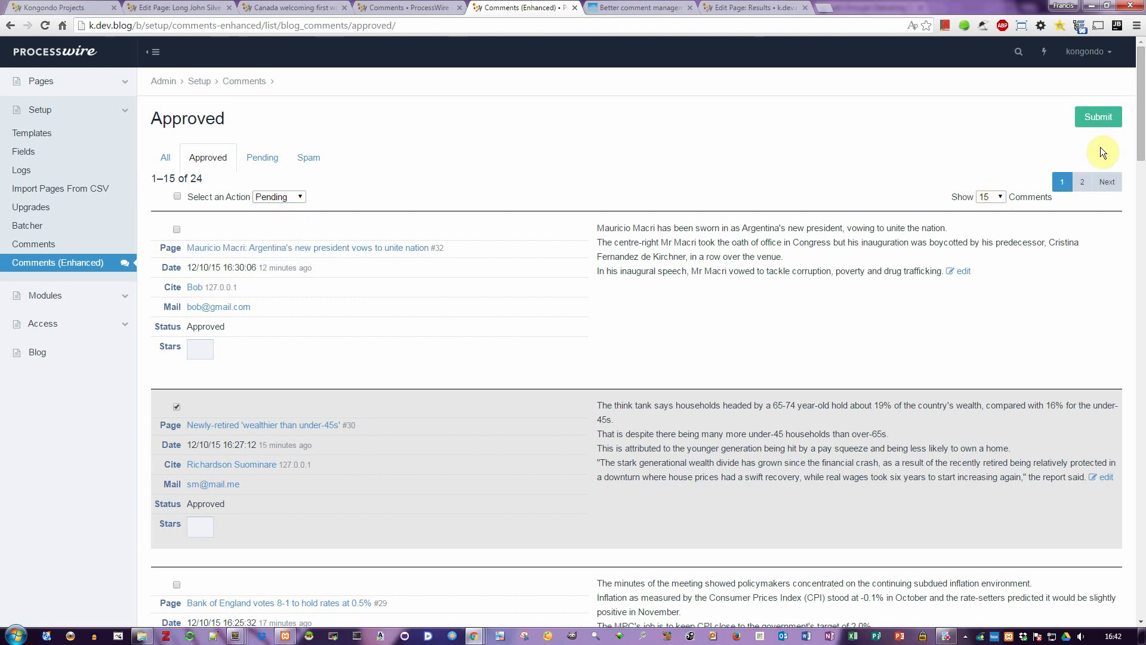
pyautogui.click(1104, 124)
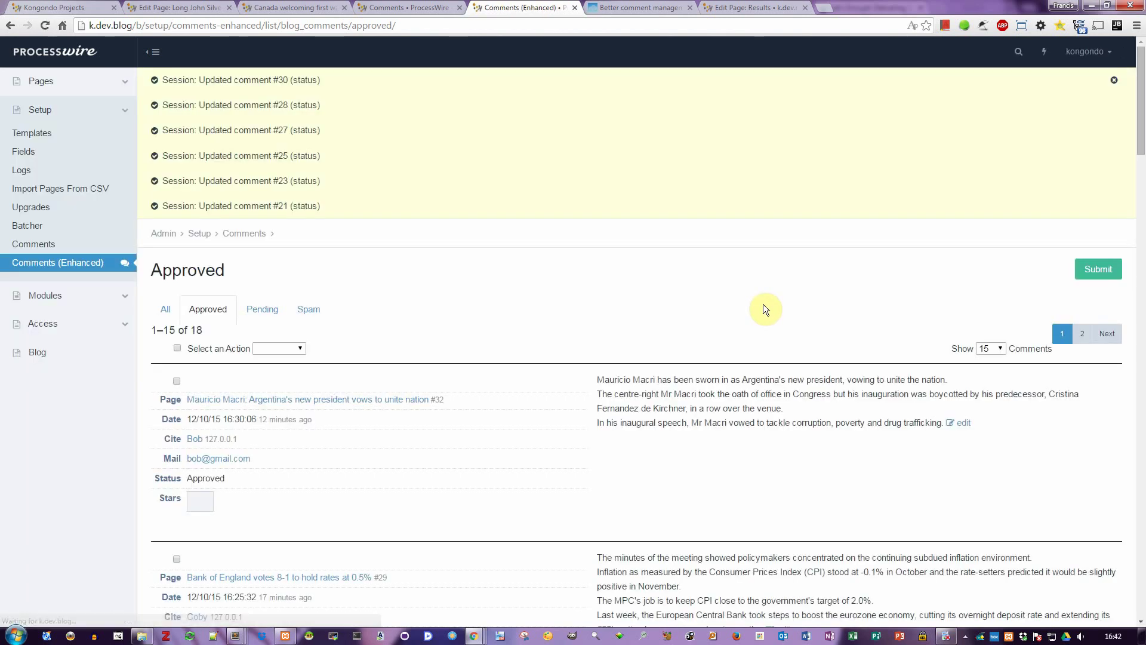
pyautogui.click(1114, 80)
# Step: Display the pending comments, select all of them and submit the Delete bulk action
pyautogui.click(262, 157)
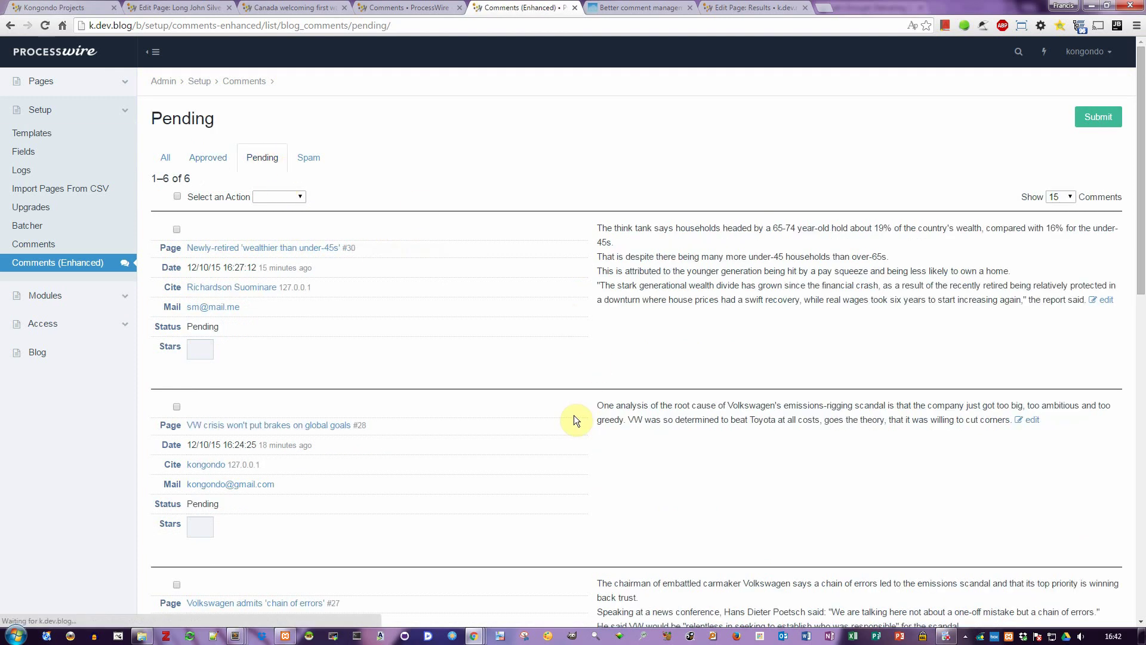
pyautogui.scroll(-2, 396, 398)
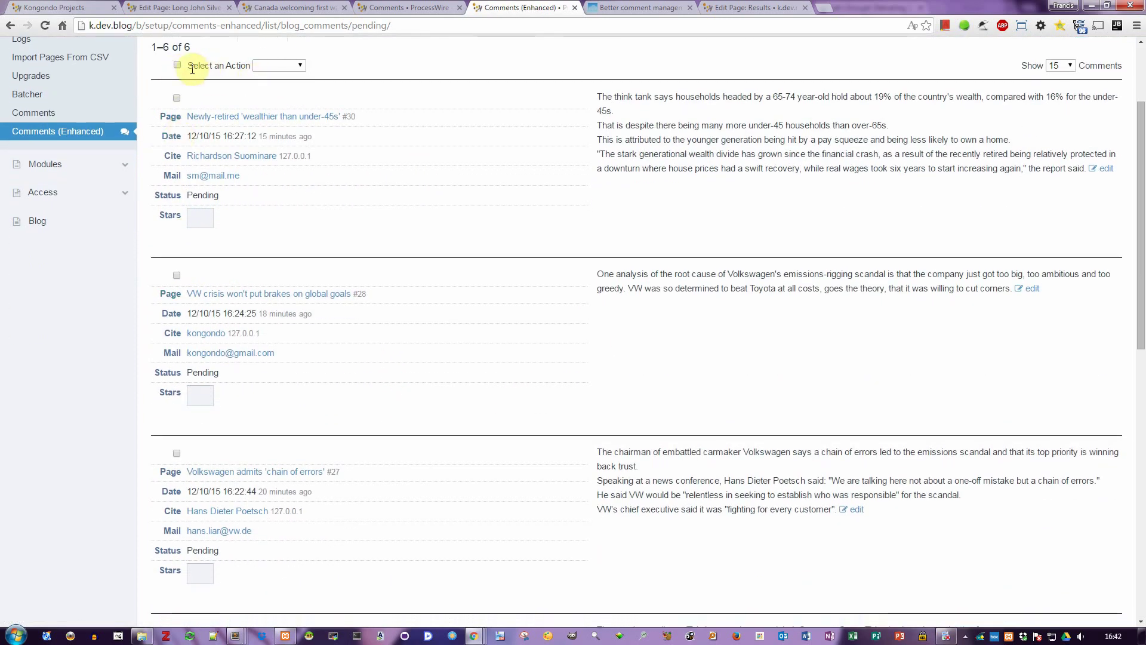
pyautogui.click(177, 65)
pyautogui.scroll(-10, 794, 292)
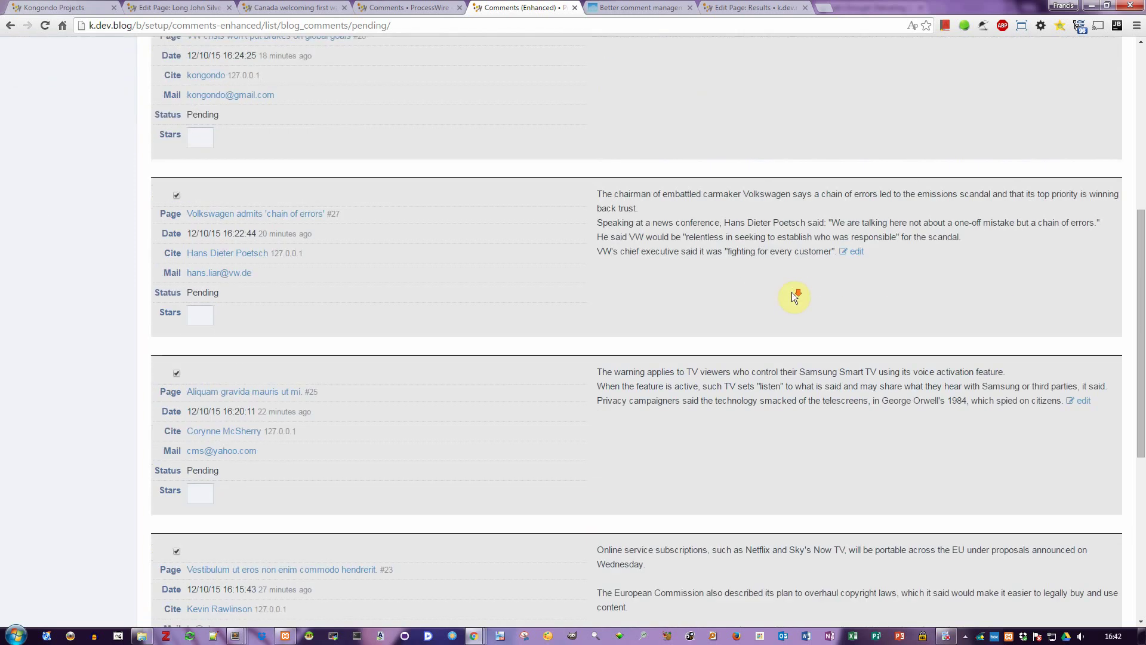
pyautogui.scroll(10, 797, 296)
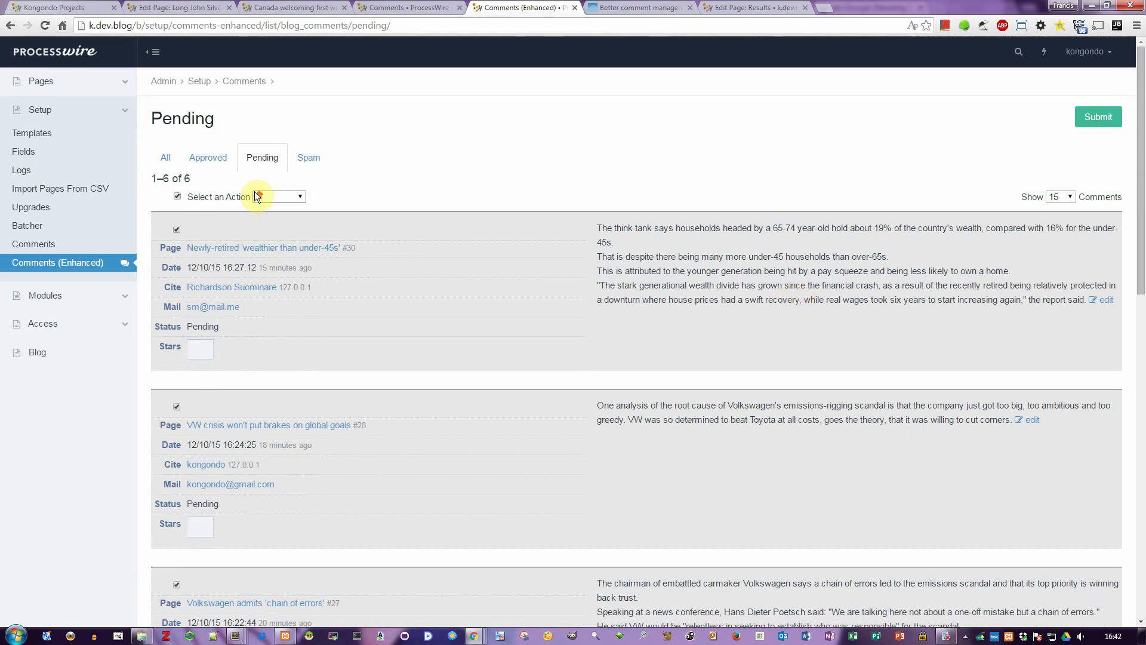
pyautogui.click(298, 196)
pyautogui.click(279, 255)
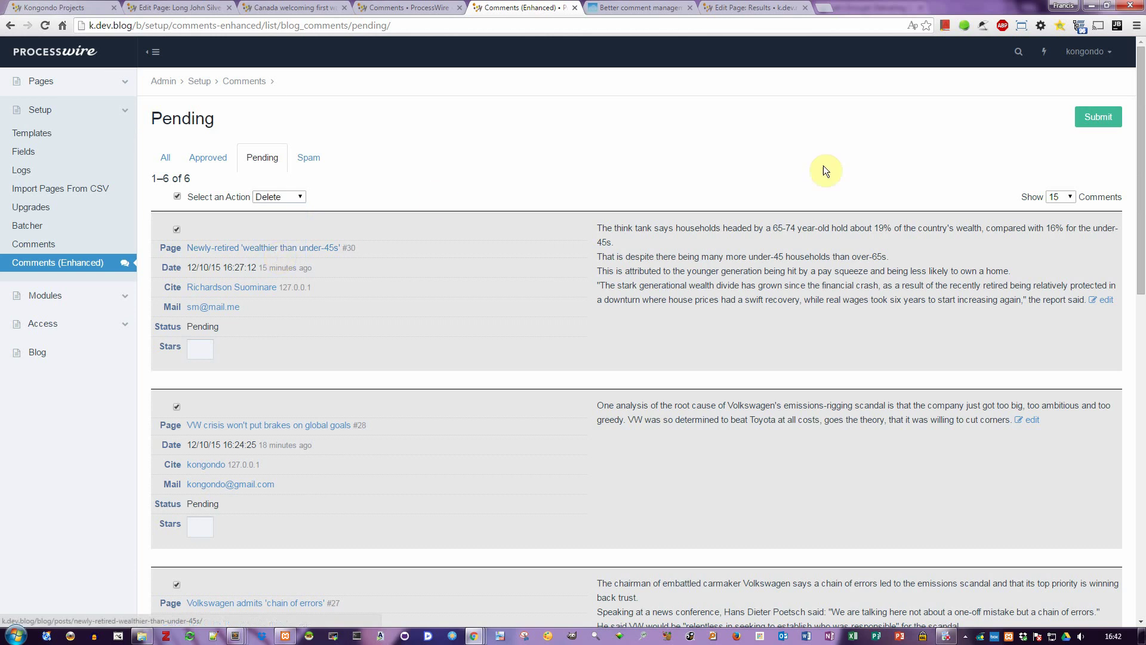
pyautogui.click(1098, 119)
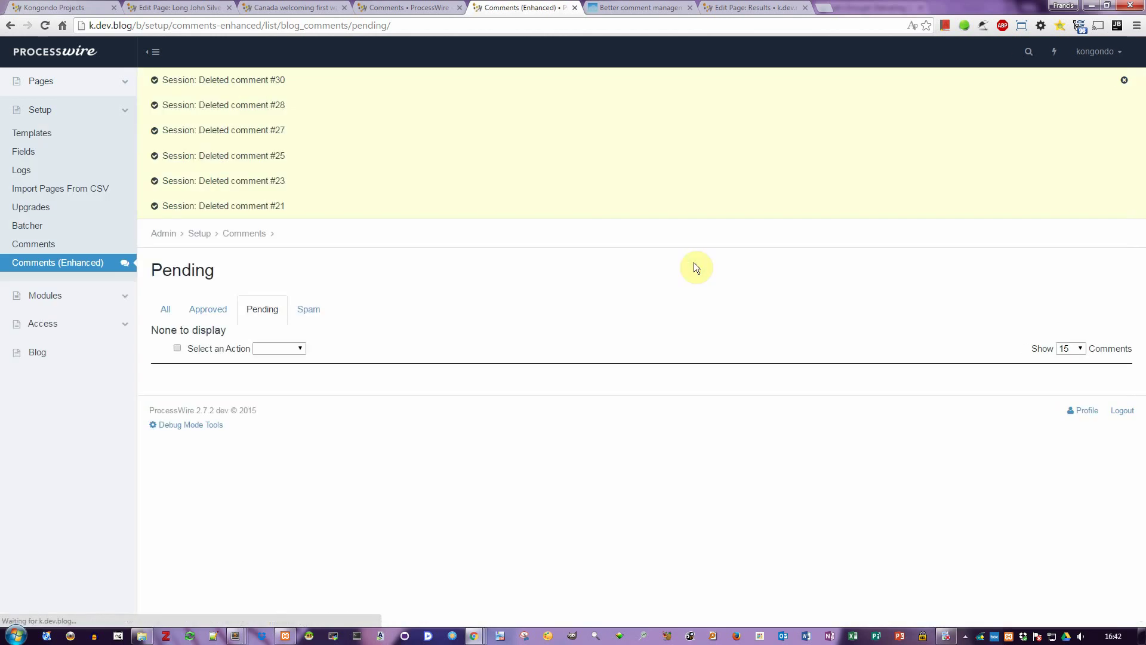